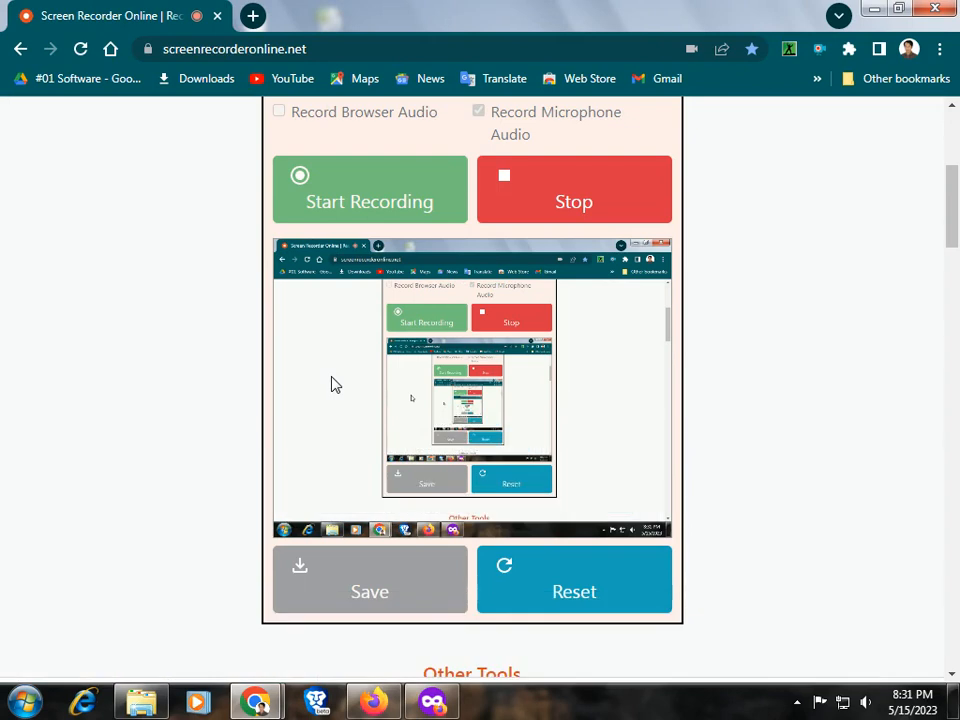
# Launch PhotoshopPortable from its _Getintopc.com_PhotoshopPortable_15.2.2 folder on the SOFT (D:) drive and bring the Photoshop window to the front.
pyautogui.moveTo(332, 471)
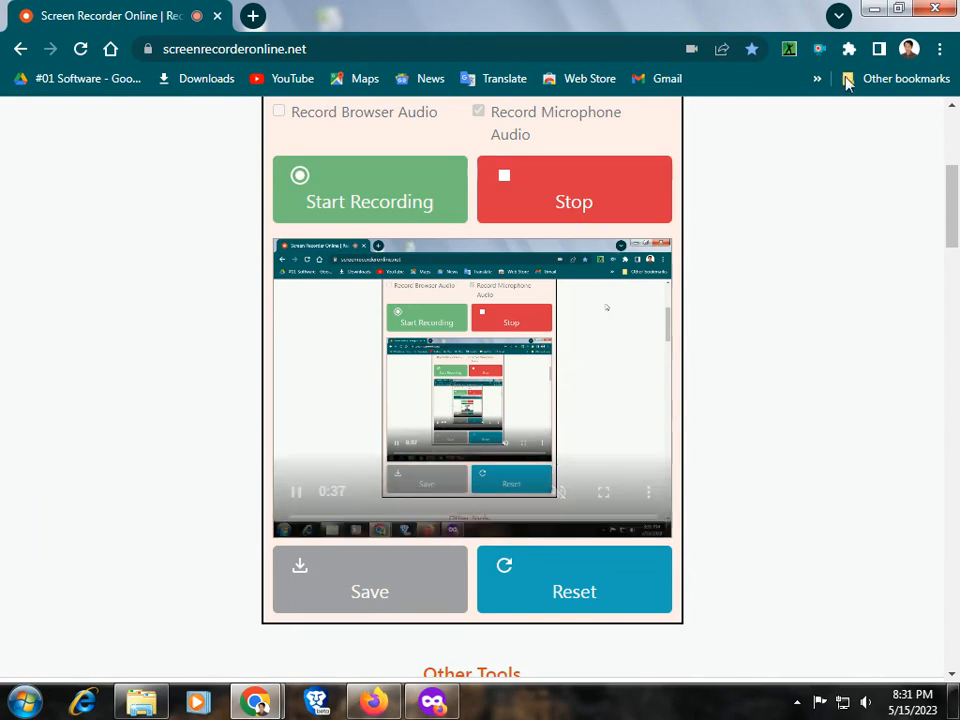
pyautogui.click(868, 10)
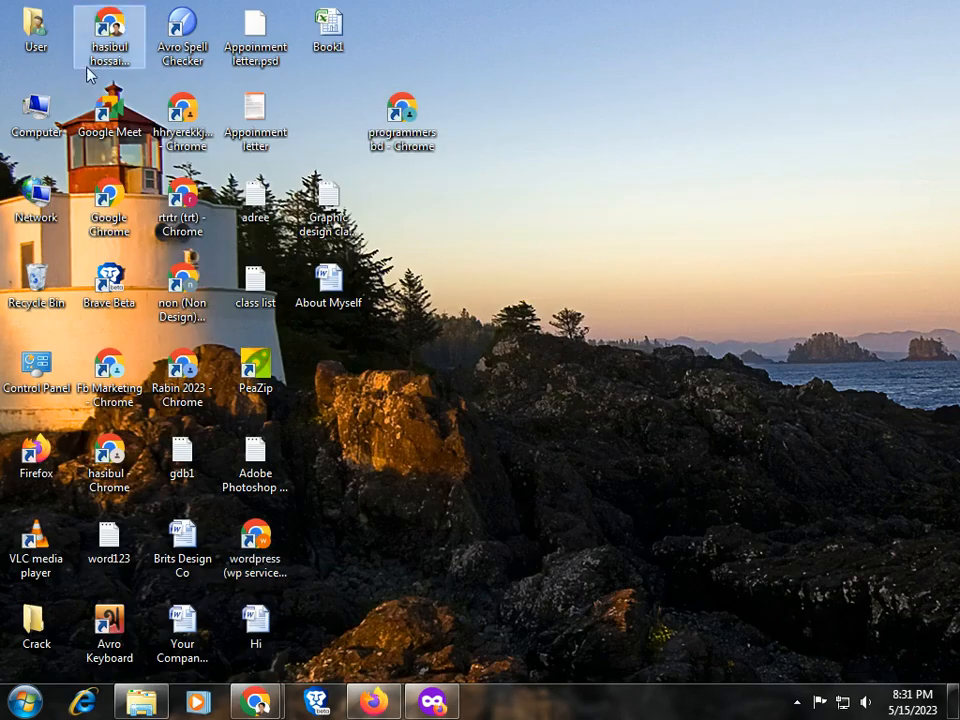
pyautogui.click(141, 702)
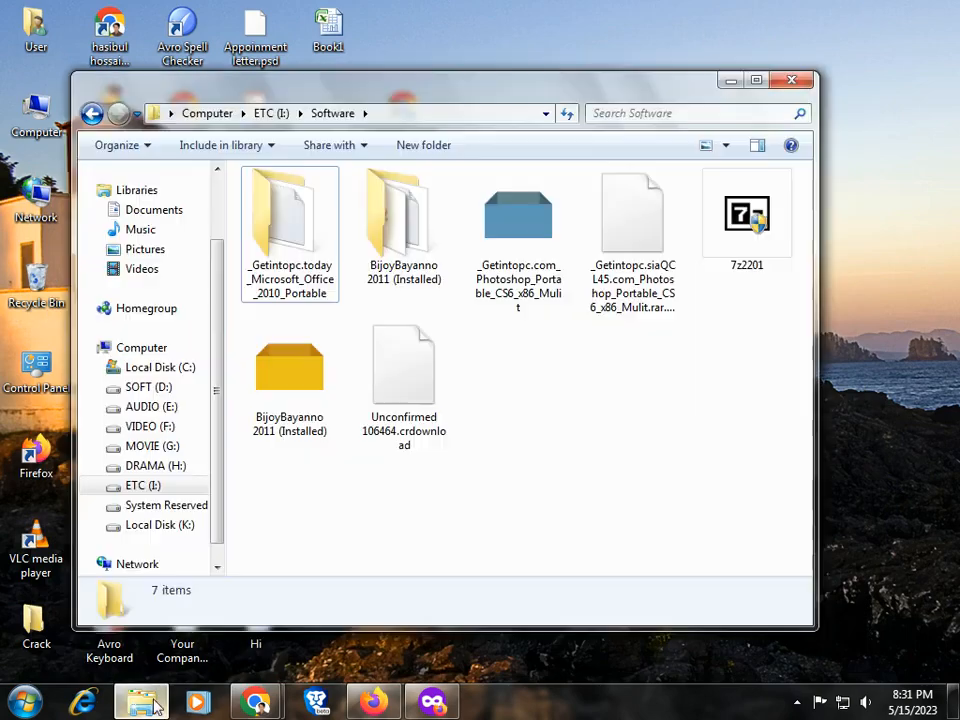
pyautogui.click(158, 388)
pyautogui.doubleClick(288, 220)
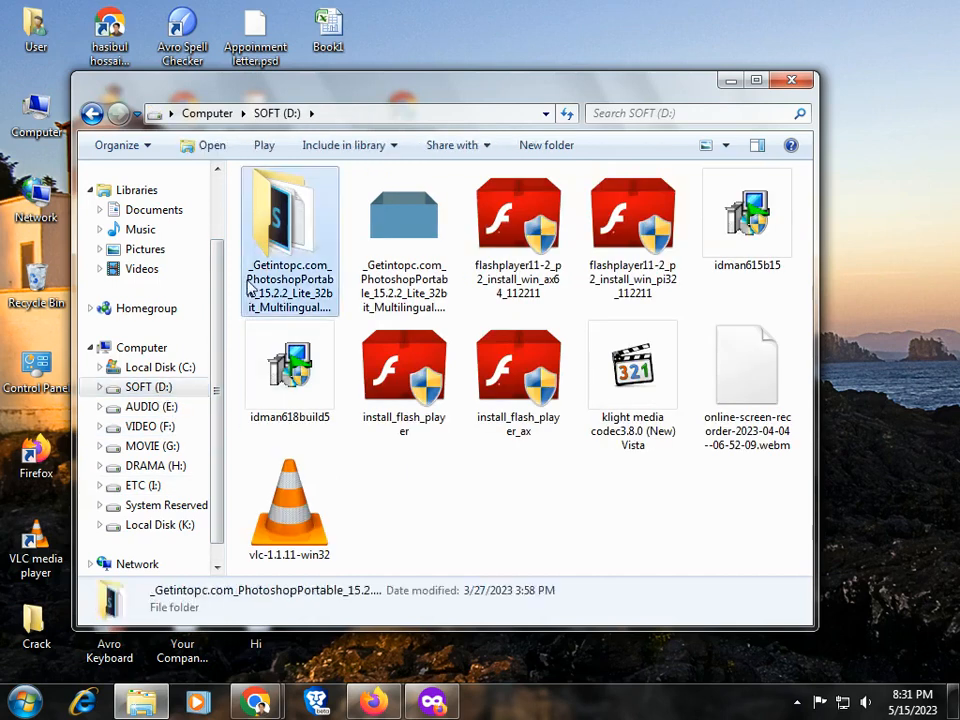
pyautogui.doubleClick(286, 198)
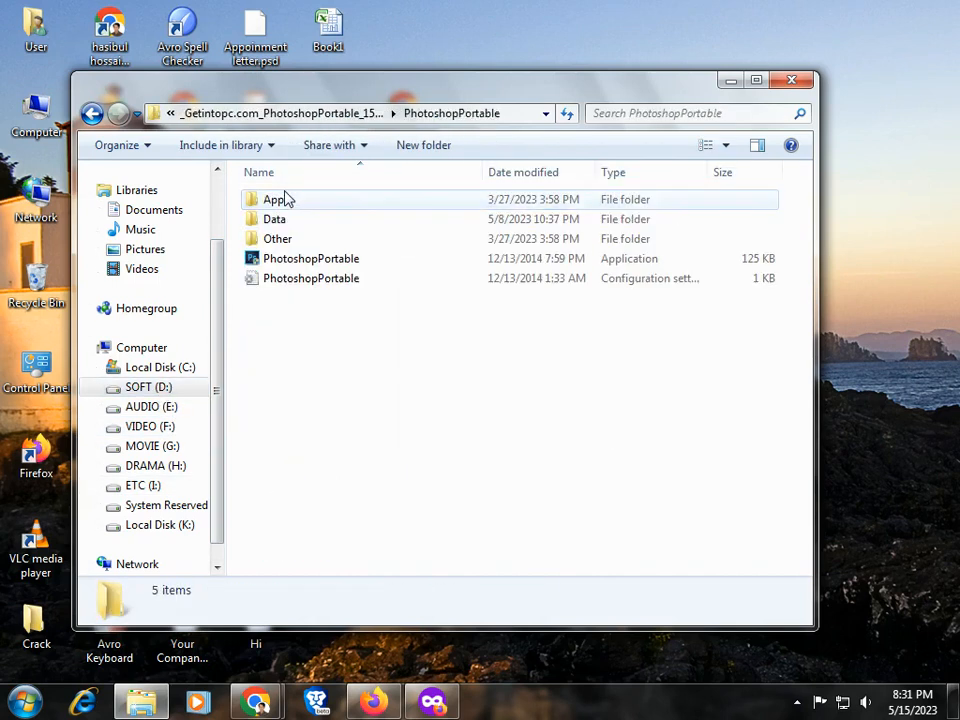
pyautogui.doubleClick(318, 260)
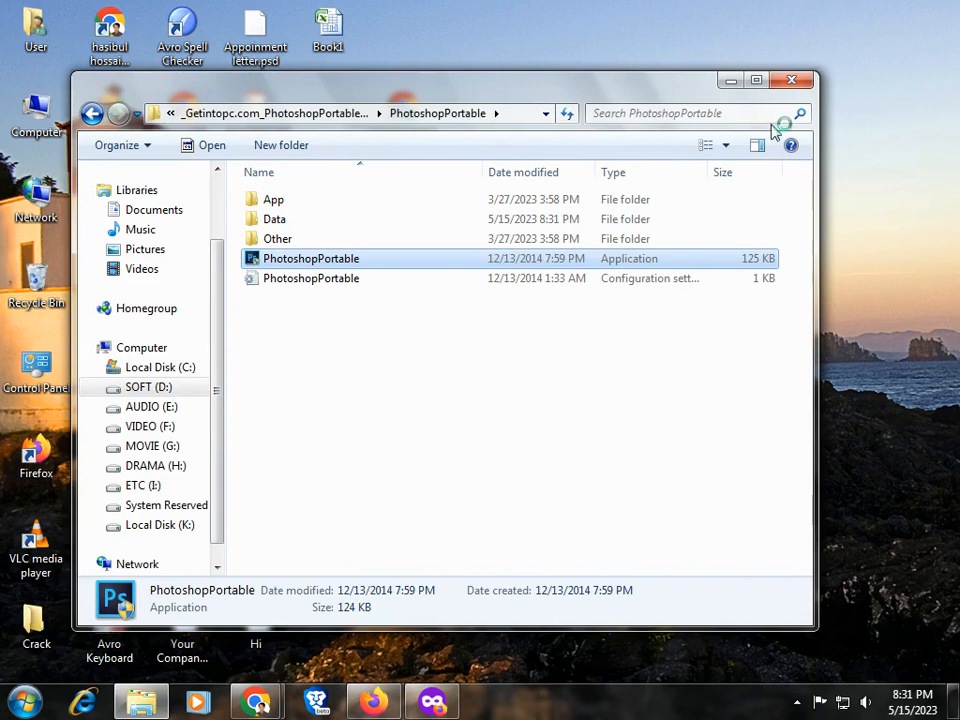
pyautogui.click(731, 80)
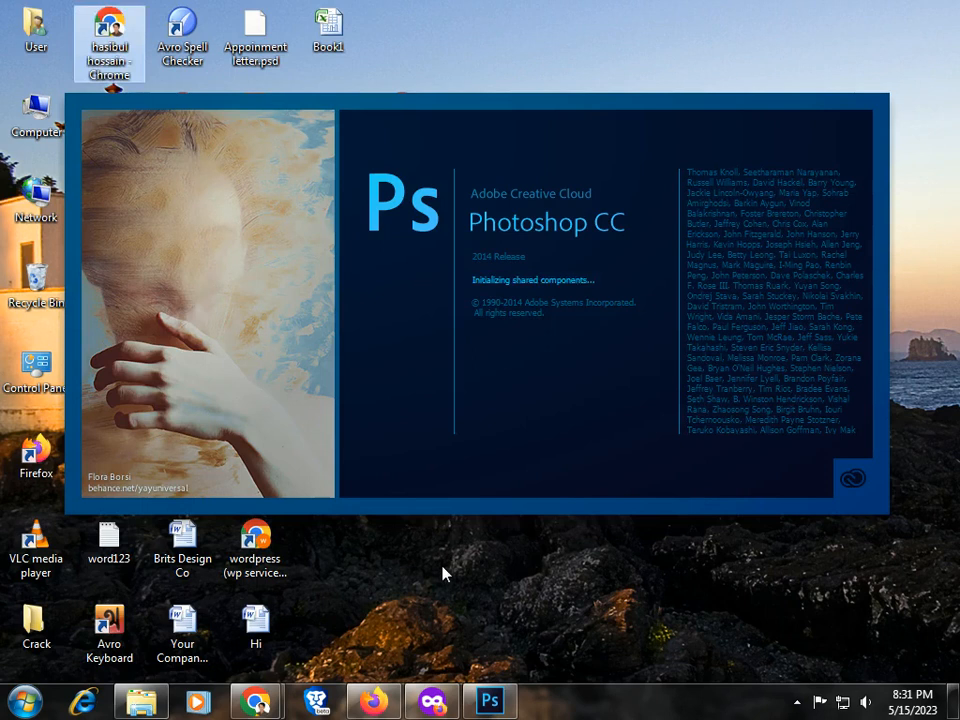
pyautogui.rightClick(443, 573)
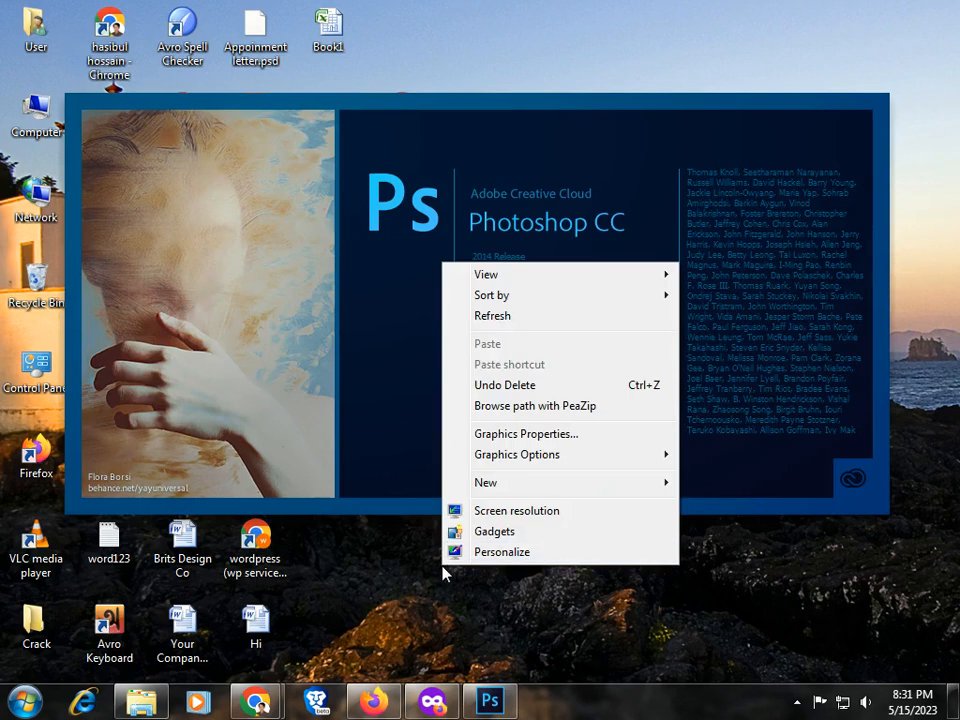
pyautogui.click(510, 318)
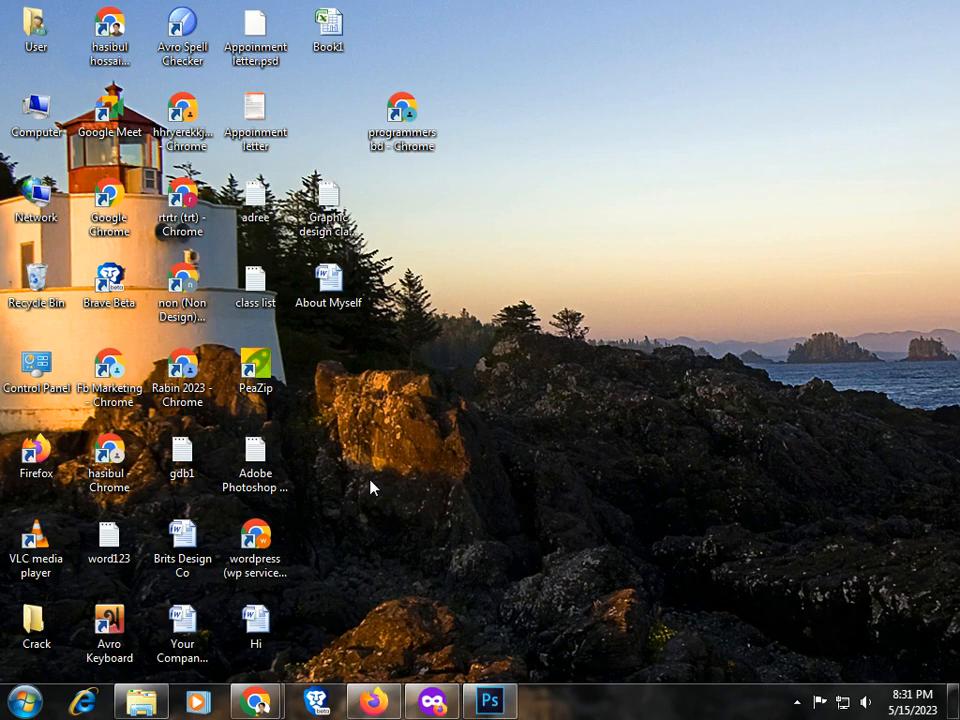
pyautogui.click(492, 704)
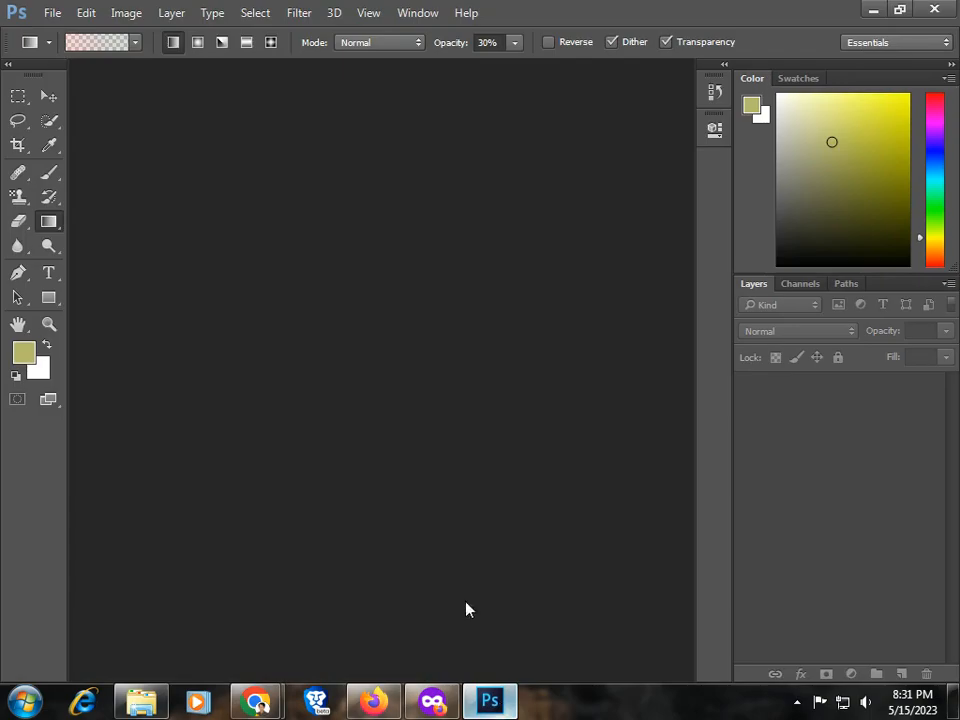
# Create a new document from the International Paper preset at A4 size with its dimensions in inches, and dismiss the graphics memory notice.
pyautogui.click(52, 14)
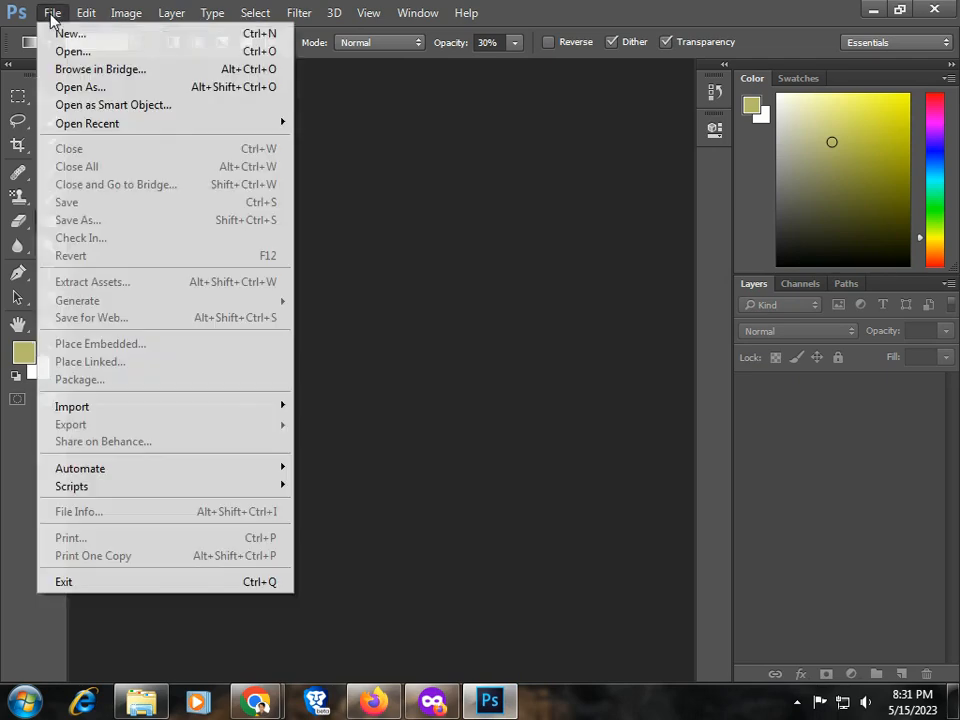
pyautogui.click(50, 31)
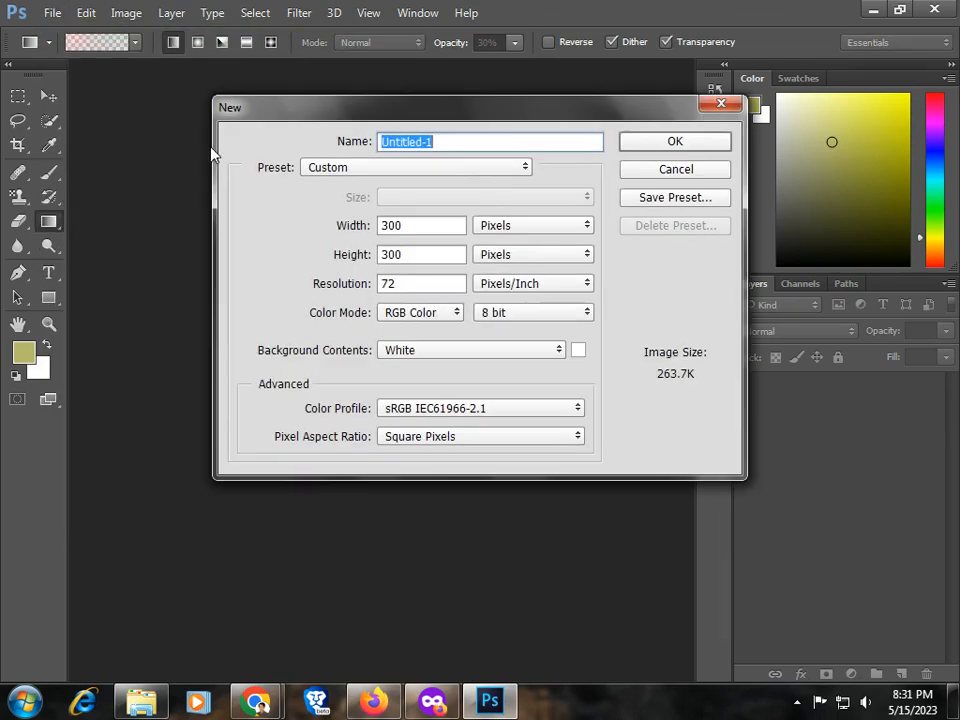
pyautogui.click(485, 170)
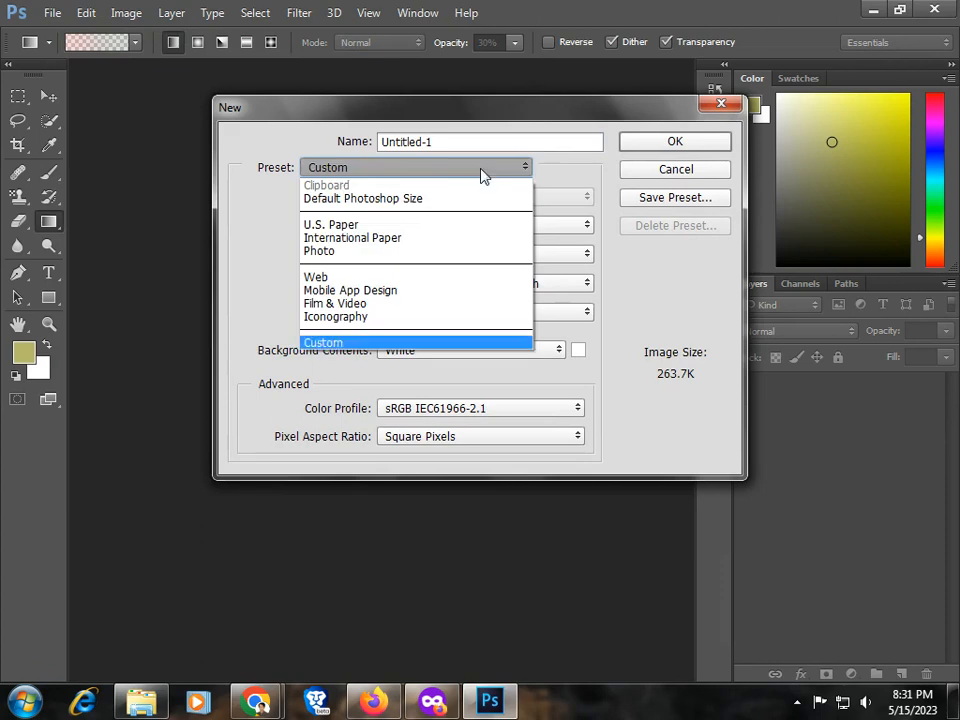
pyautogui.click(409, 244)
pyautogui.click(562, 230)
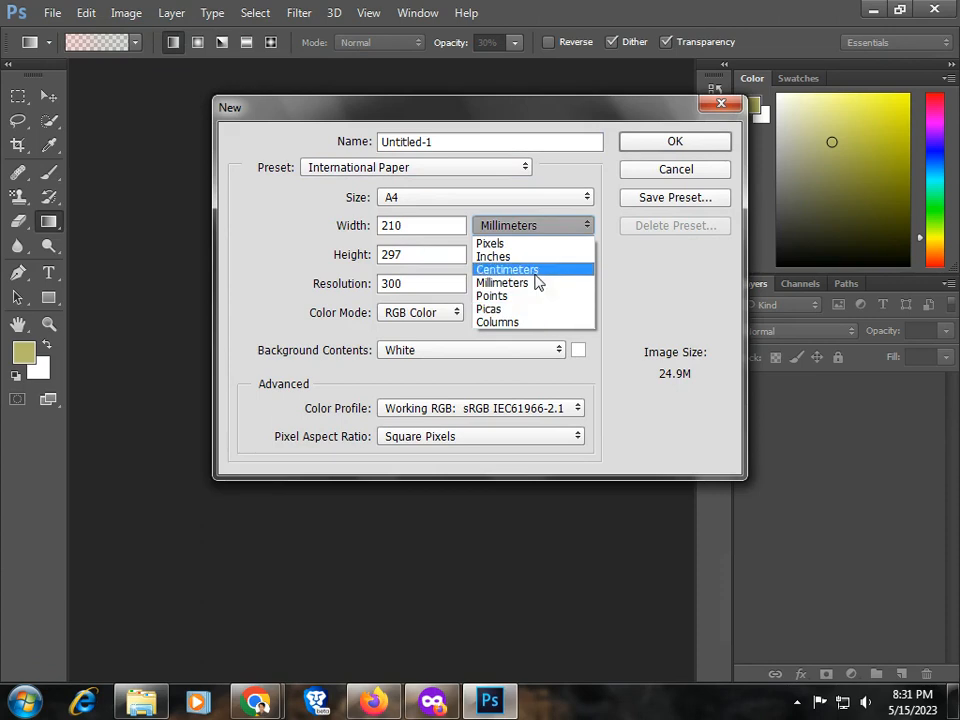
pyautogui.click(534, 257)
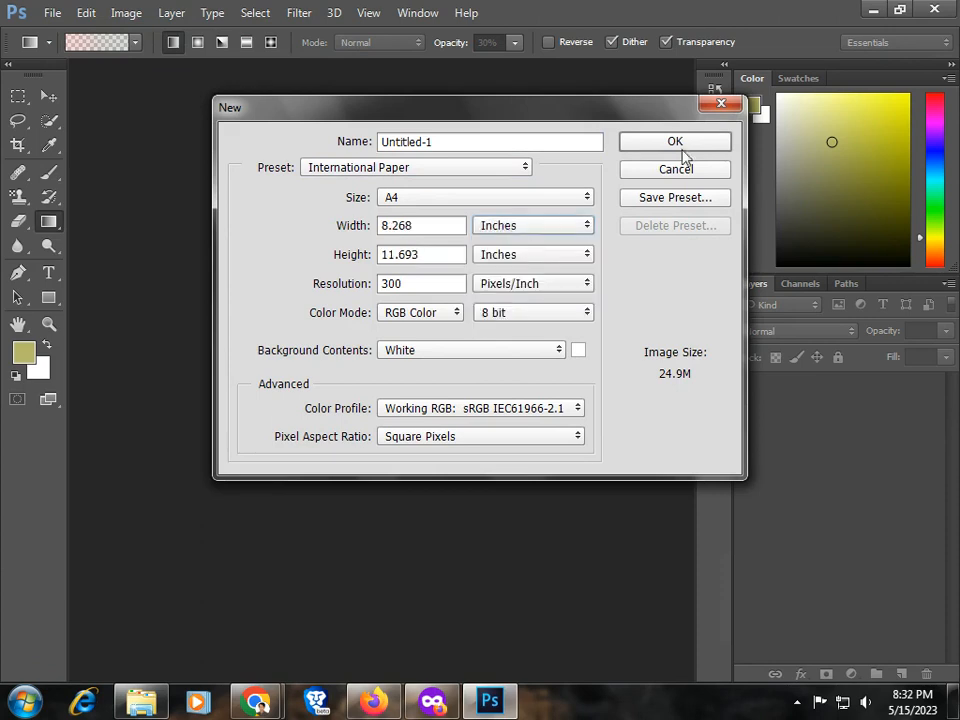
pyautogui.click(676, 141)
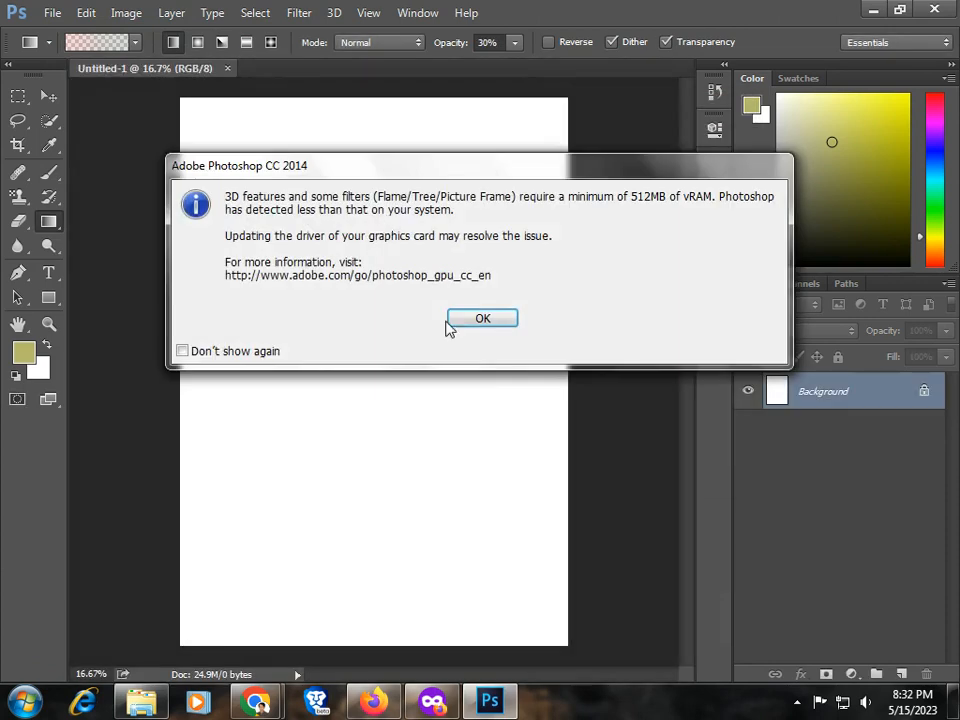
pyautogui.click(478, 320)
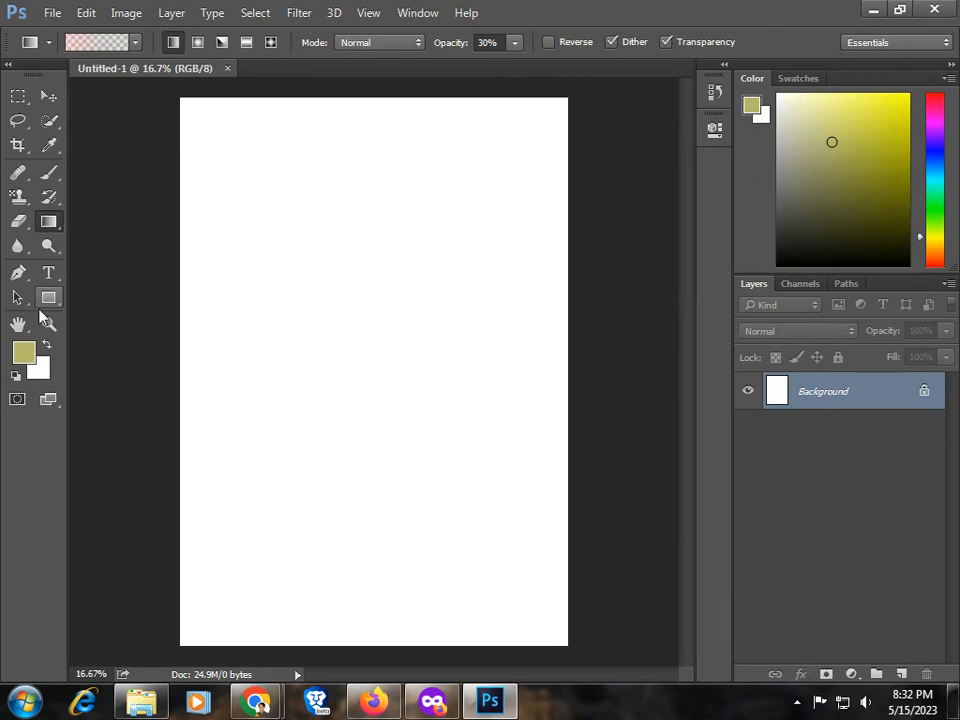
# Make a wide rectangular marquee selection across the upper half of the page.
pyautogui.click(18, 96)
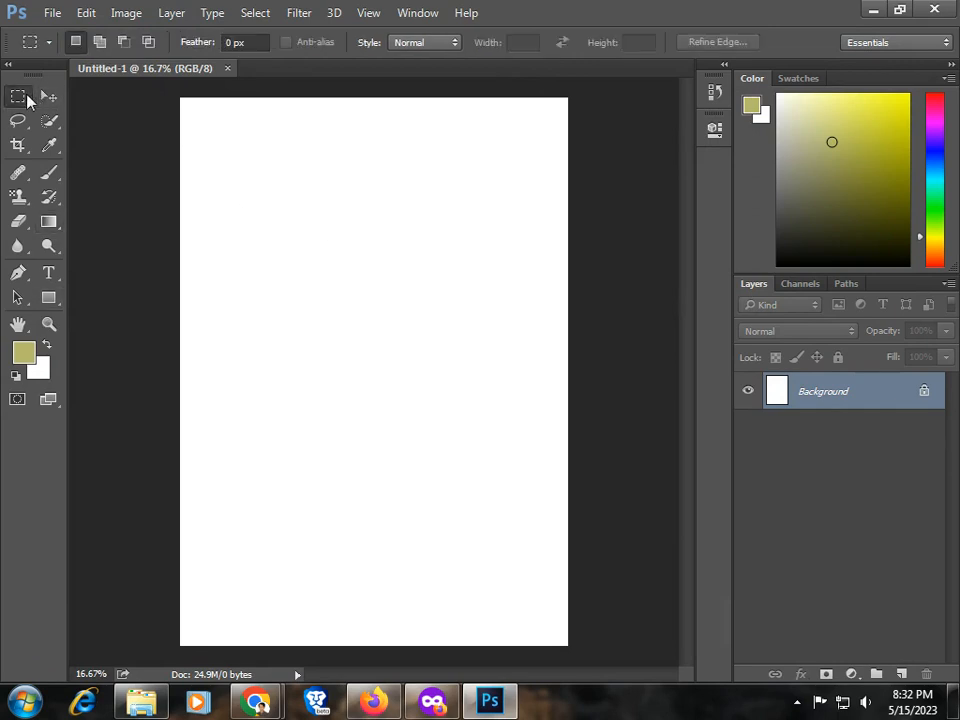
pyautogui.moveTo(209, 157); pyautogui.dragTo(540, 358)
pyautogui.click(548, 356)
pyautogui.hotkey('ctrl', 'z')
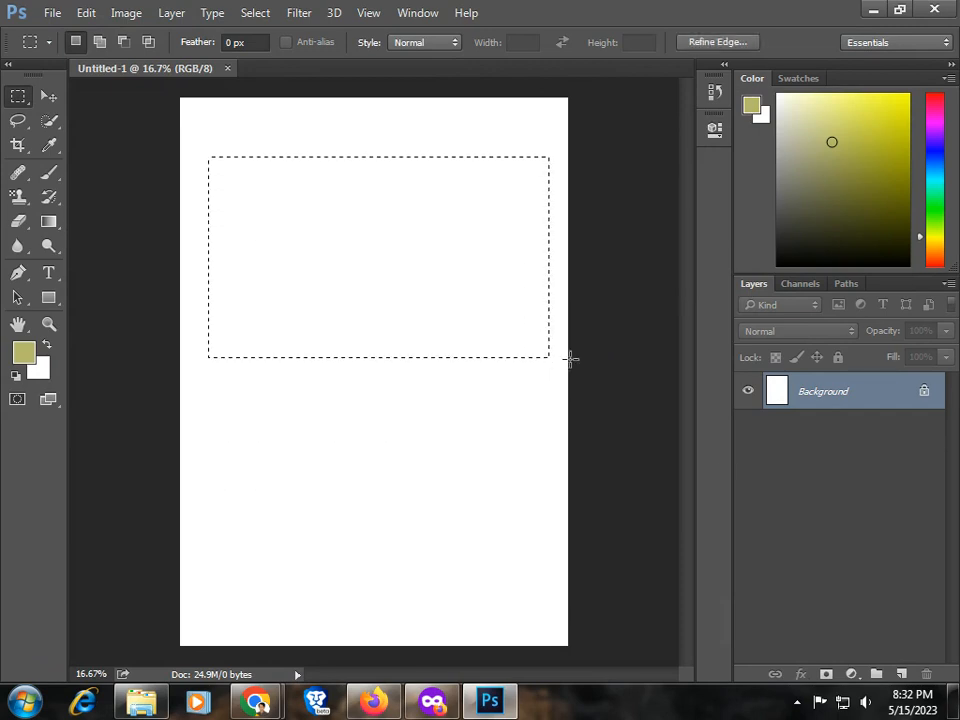
# Add a new layer, fill the rectangular selection with the olive foreground color, and deselect.
pyautogui.click(901, 675)
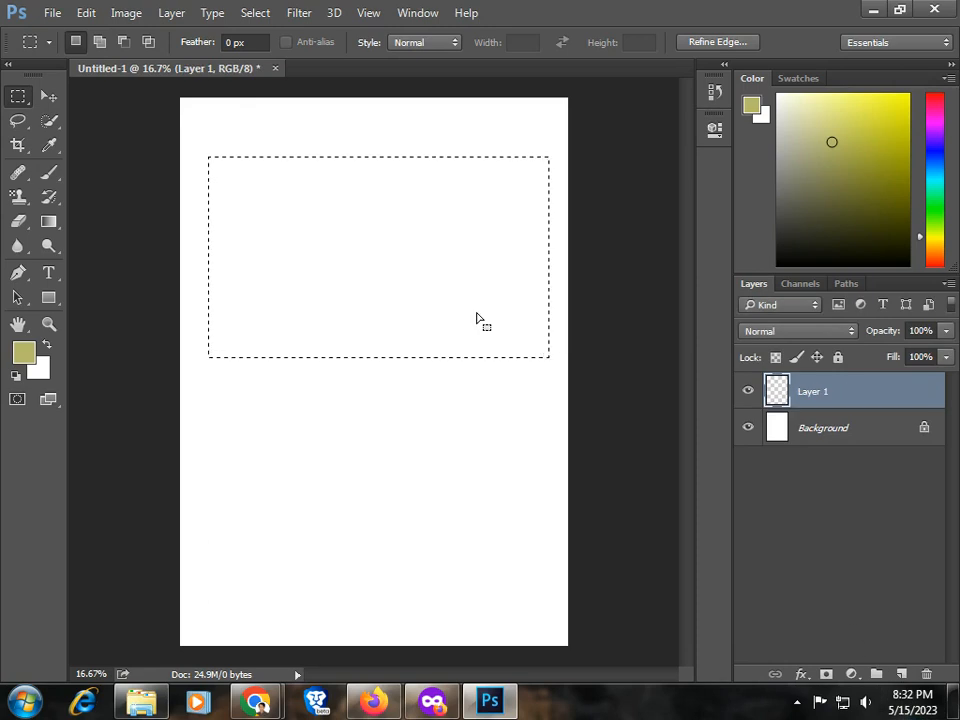
pyautogui.hotkey('alt', 'BackSpace')
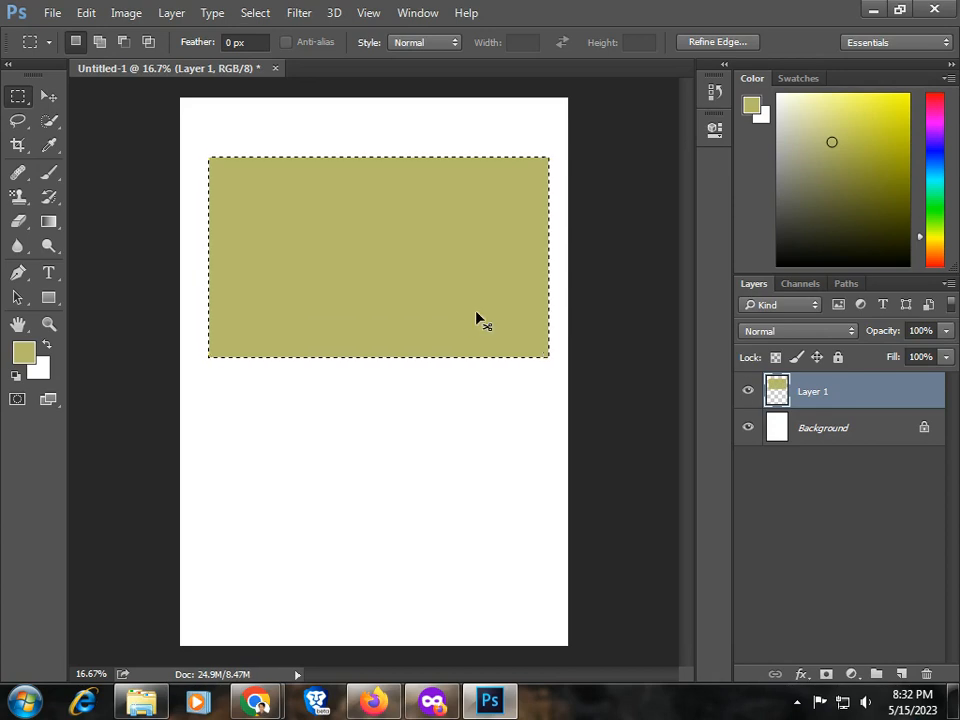
pyautogui.hotkey('ctrl', 'd')
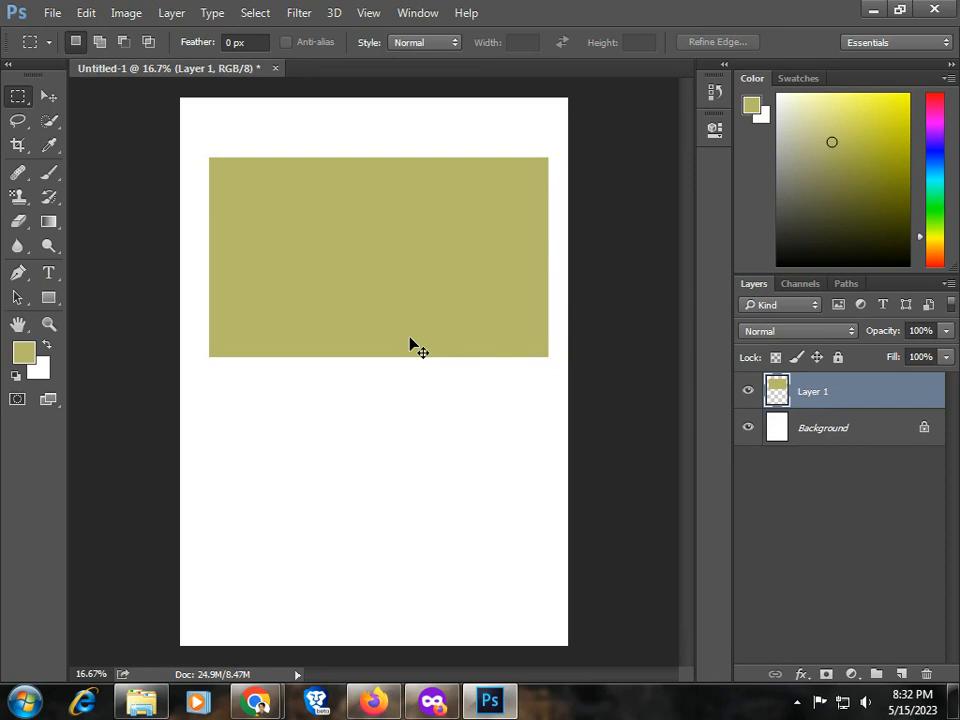
pyautogui.hotkey('ctrl', 't')
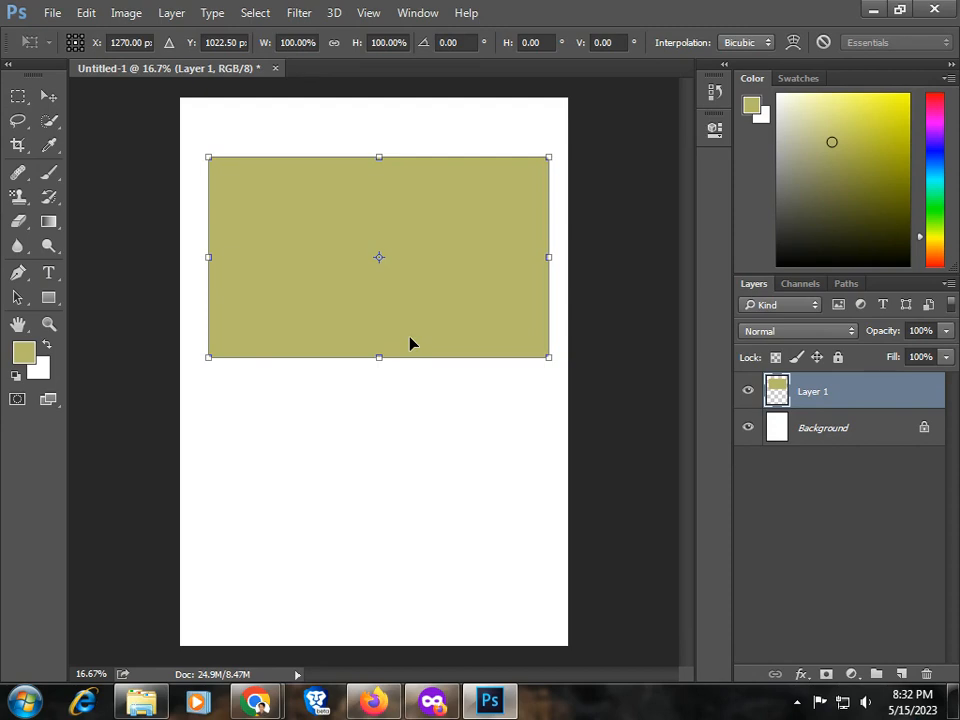
pyautogui.click(22, 300)
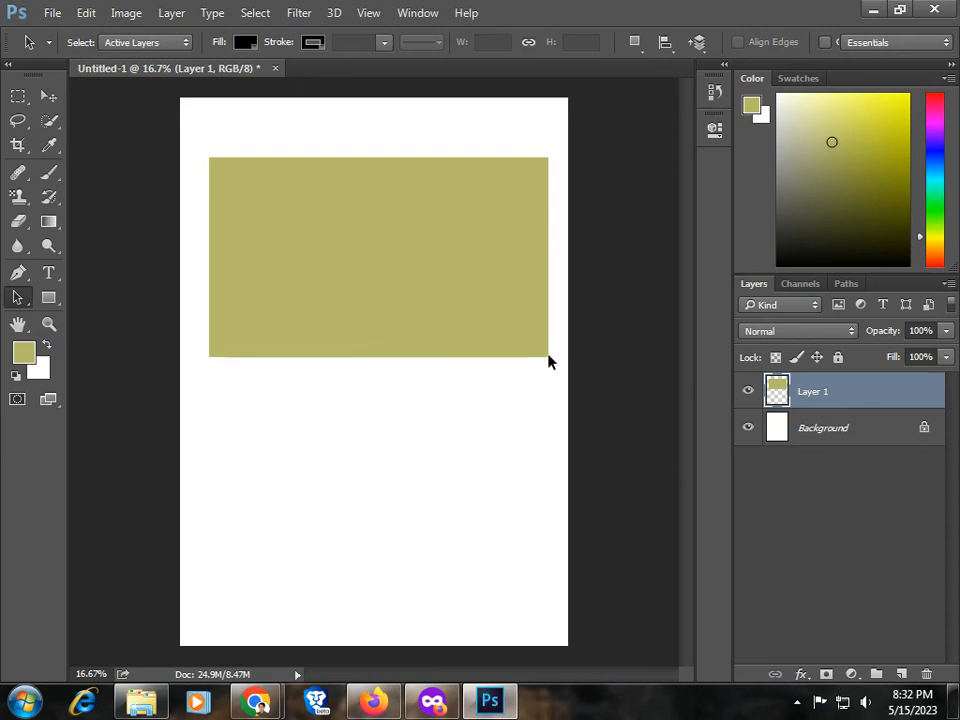
pyautogui.hotkey('ctrl', 't')
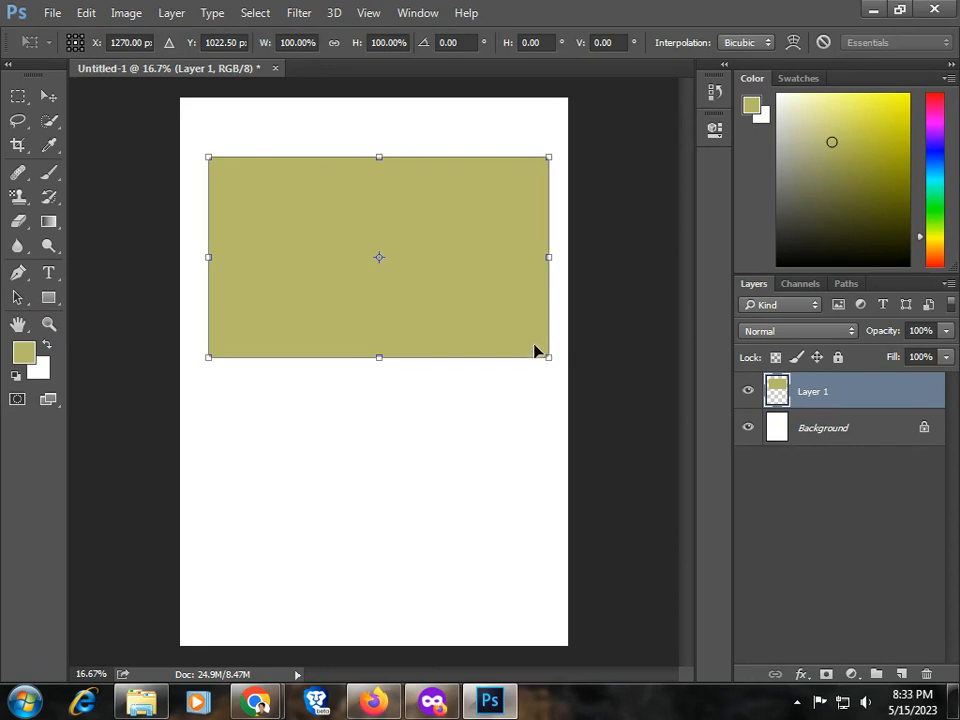
pyautogui.click(17, 303)
pyautogui.rightClick(17, 305)
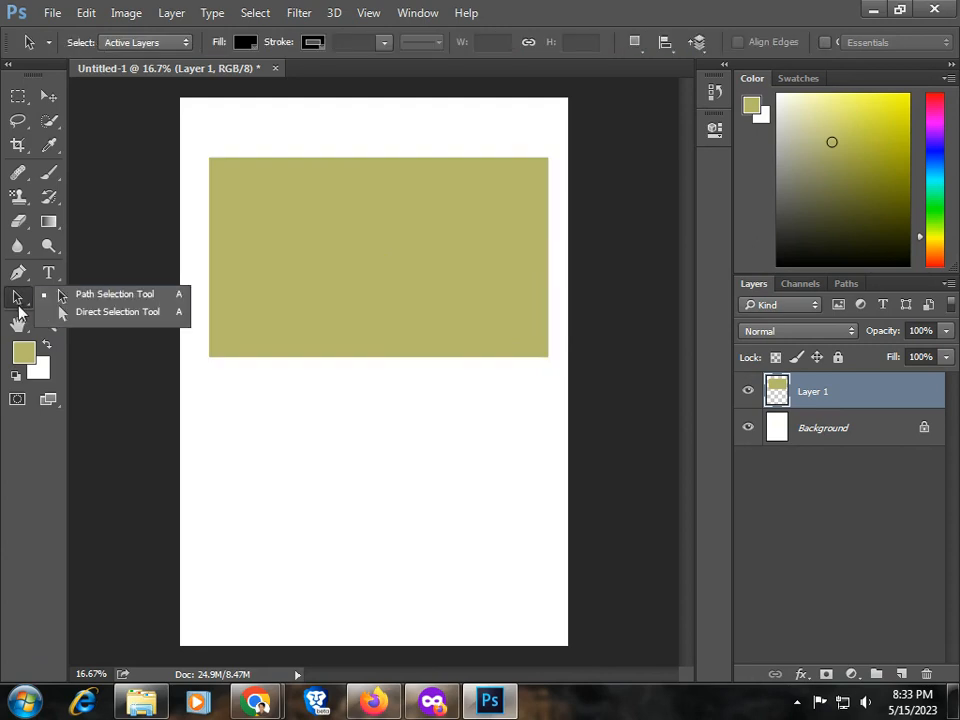
pyautogui.click(82, 297)
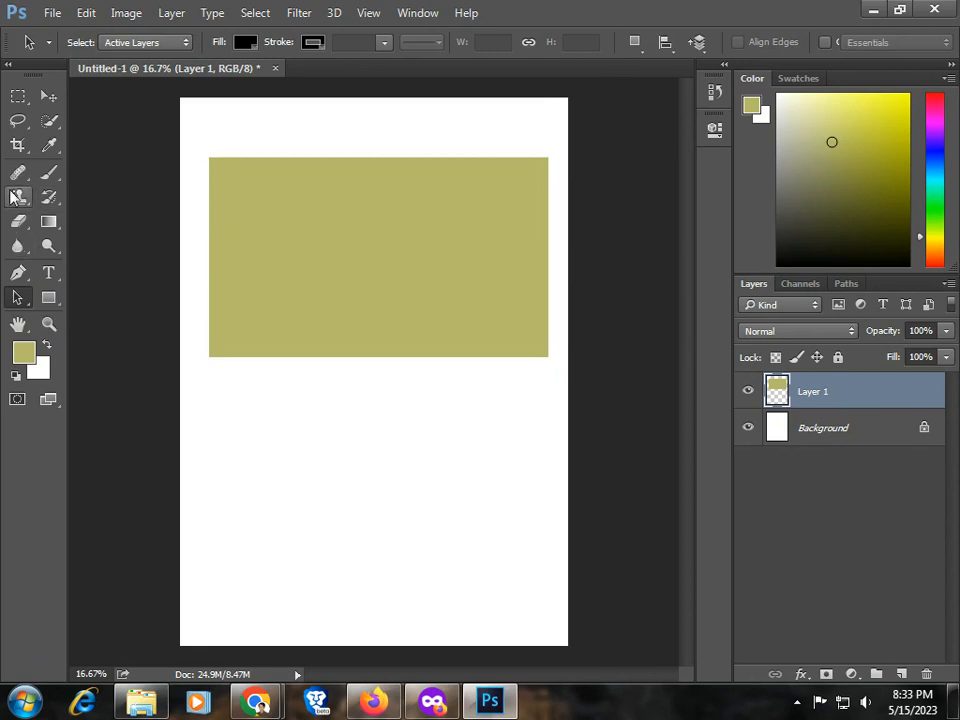
# Draw a closed four-point path with the Pen tool along the corners of the olive rectangle.
pyautogui.click(22, 280)
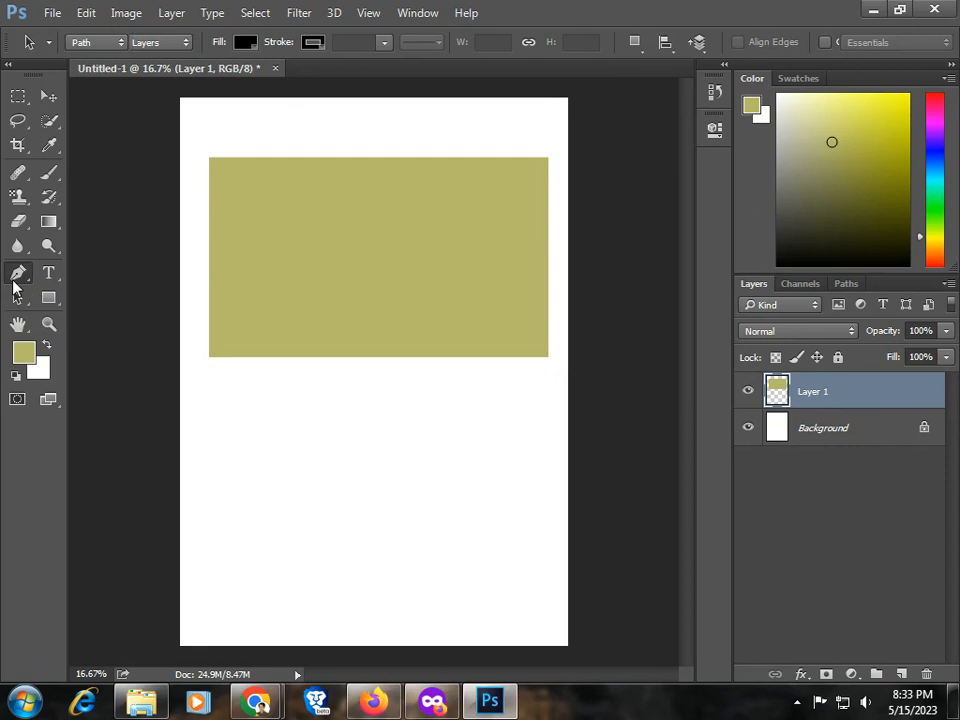
pyautogui.click(210, 156)
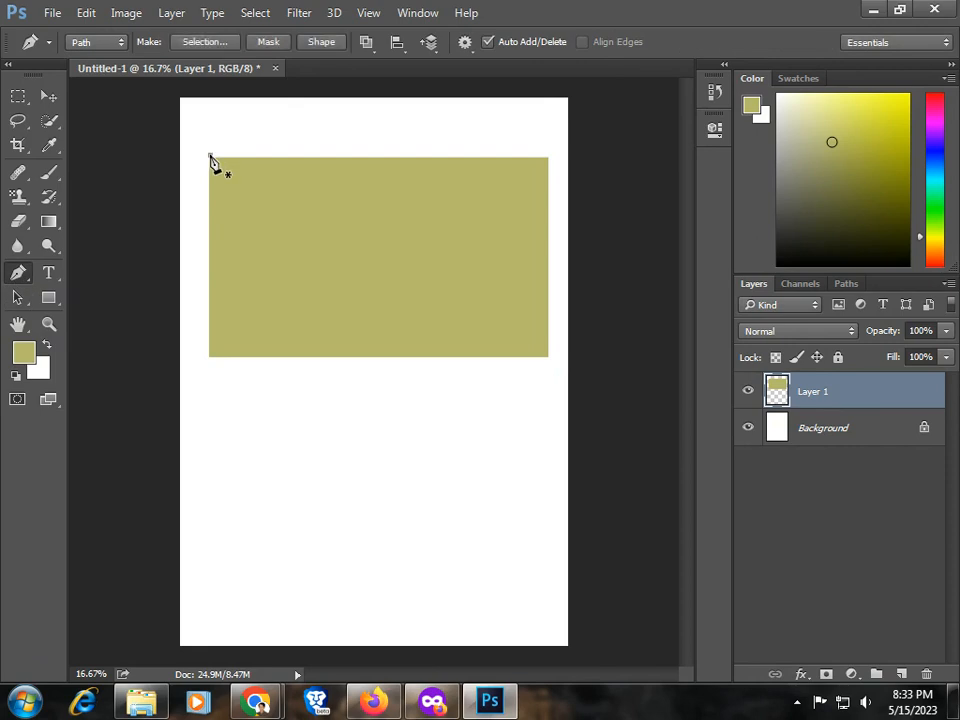
pyautogui.click(547, 157)
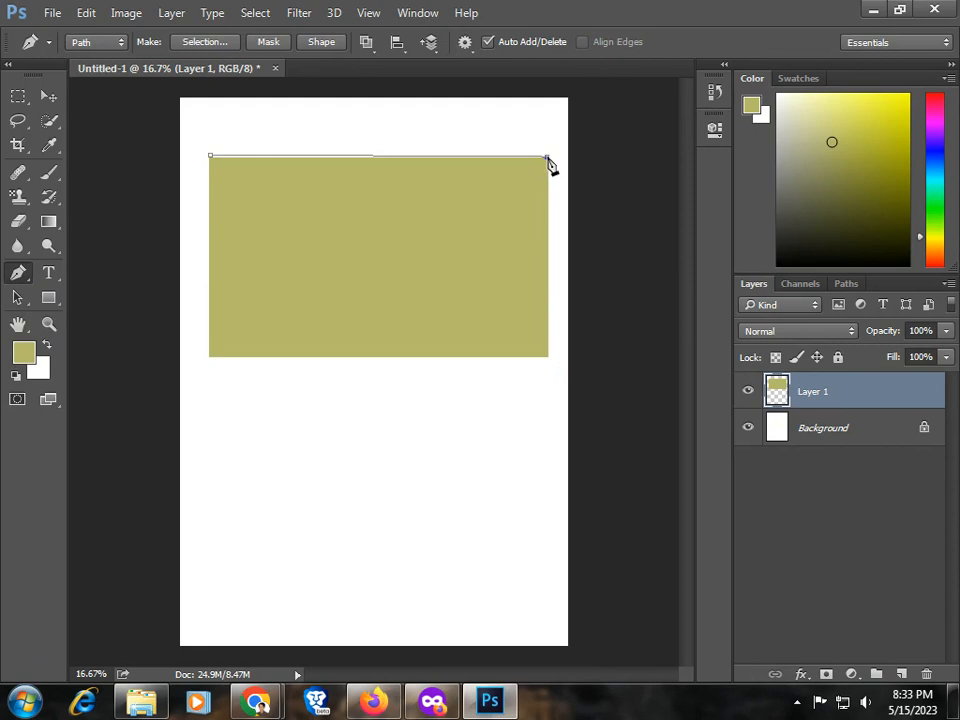
pyautogui.click(548, 358)
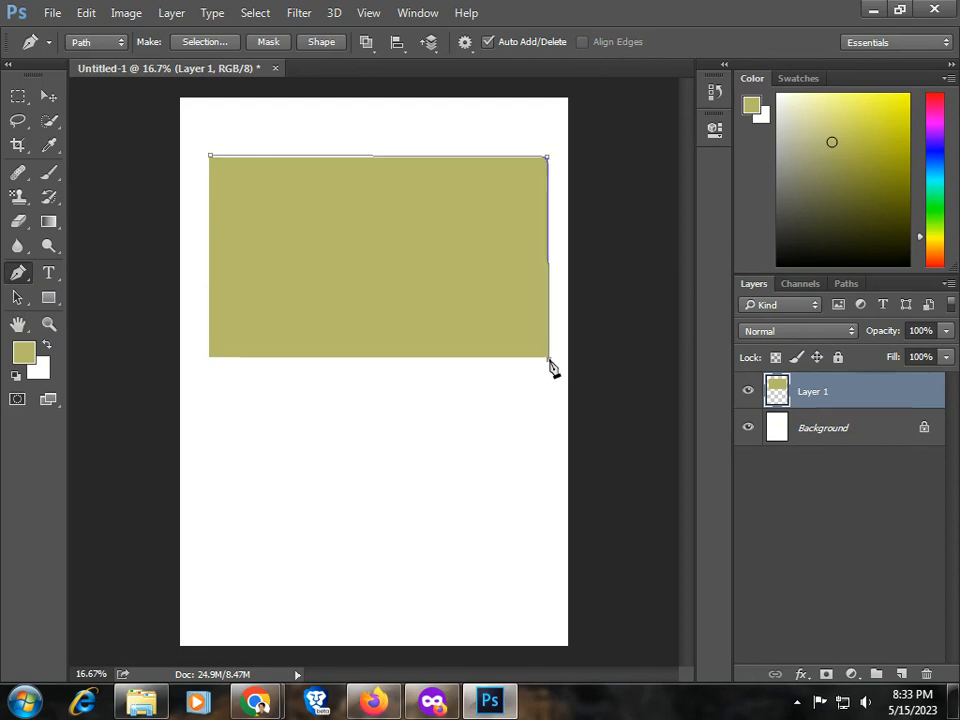
pyautogui.click(209, 358)
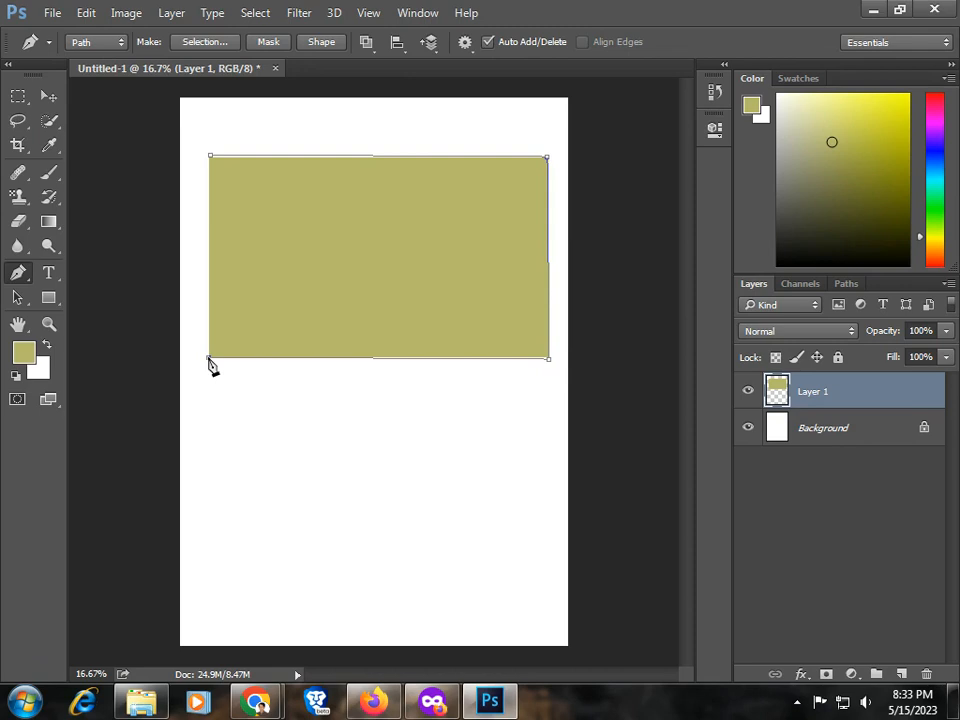
pyautogui.click(210, 158)
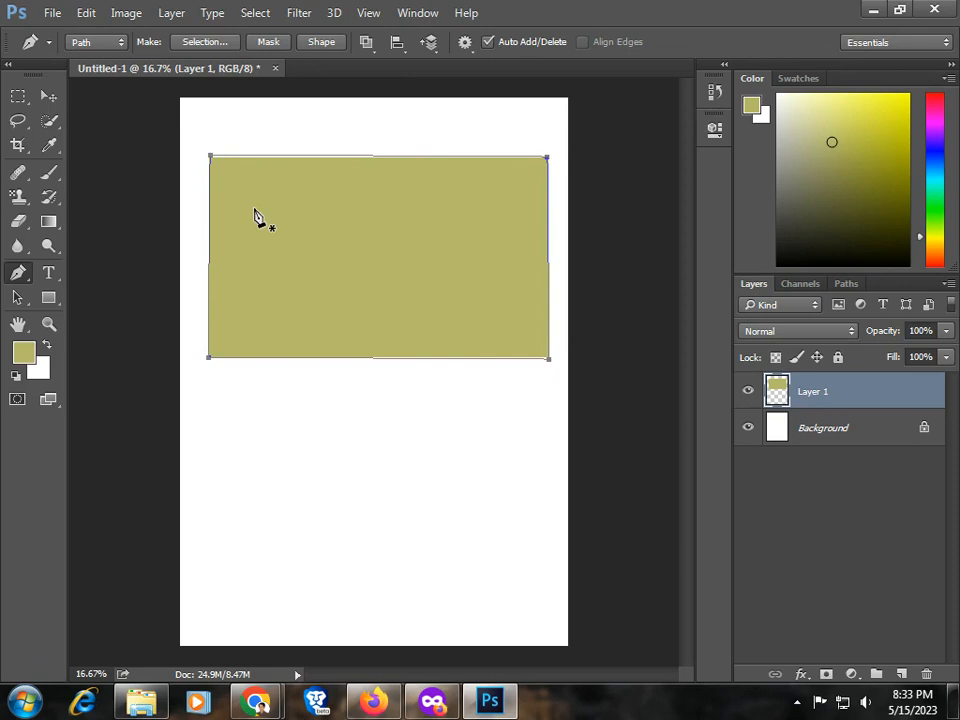
# Move the whole rectangular path with the Path Selection tool to the blank area just below the olive rectangle.
pyautogui.click(19, 297)
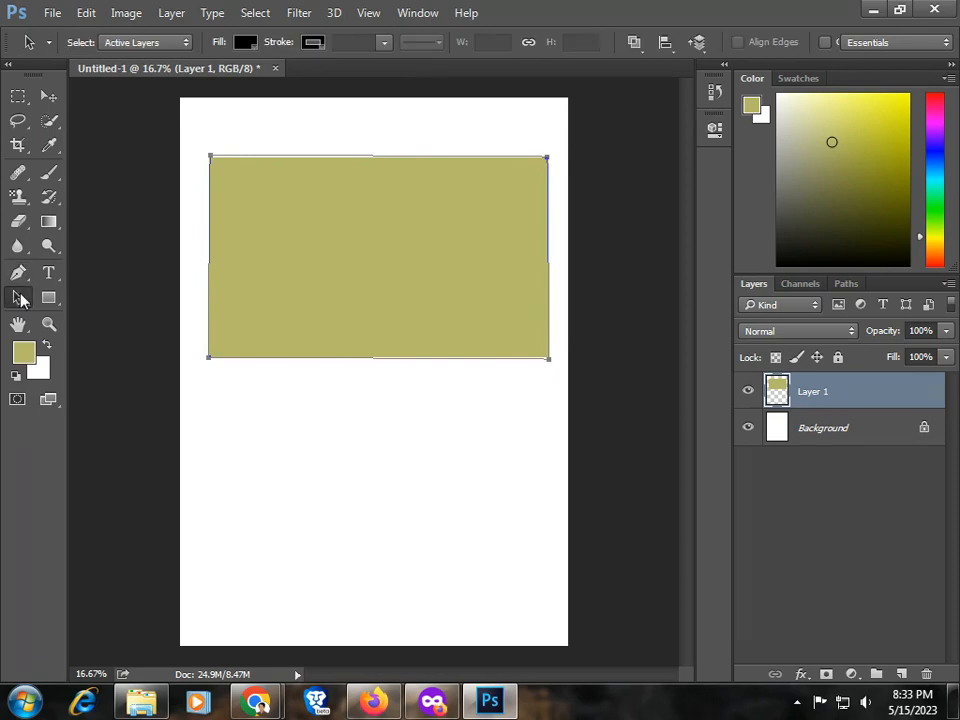
pyautogui.click(210, 156)
pyautogui.moveTo(212, 162); pyautogui.dragTo(222, 386)
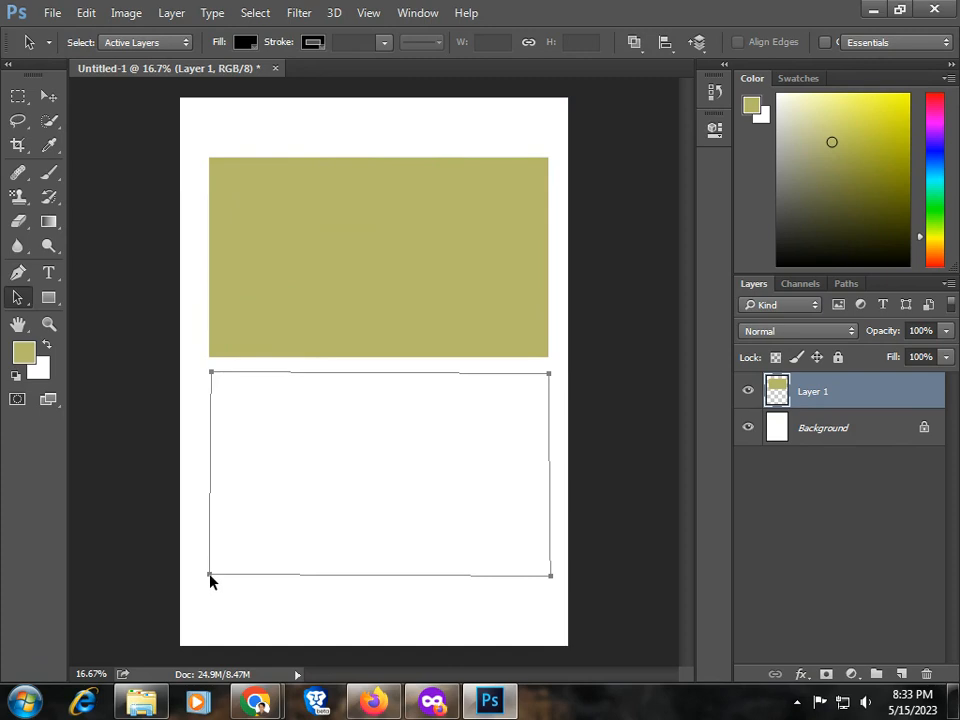
# Move the whole rectangular path slightly further down the page with the Path Selection tool.
pyautogui.moveTo(210, 577)
pyautogui.mouseDown()
pyautogui.moveTo(208, 523)
pyautogui.moveTo(216, 595)
pyautogui.mouseUp()
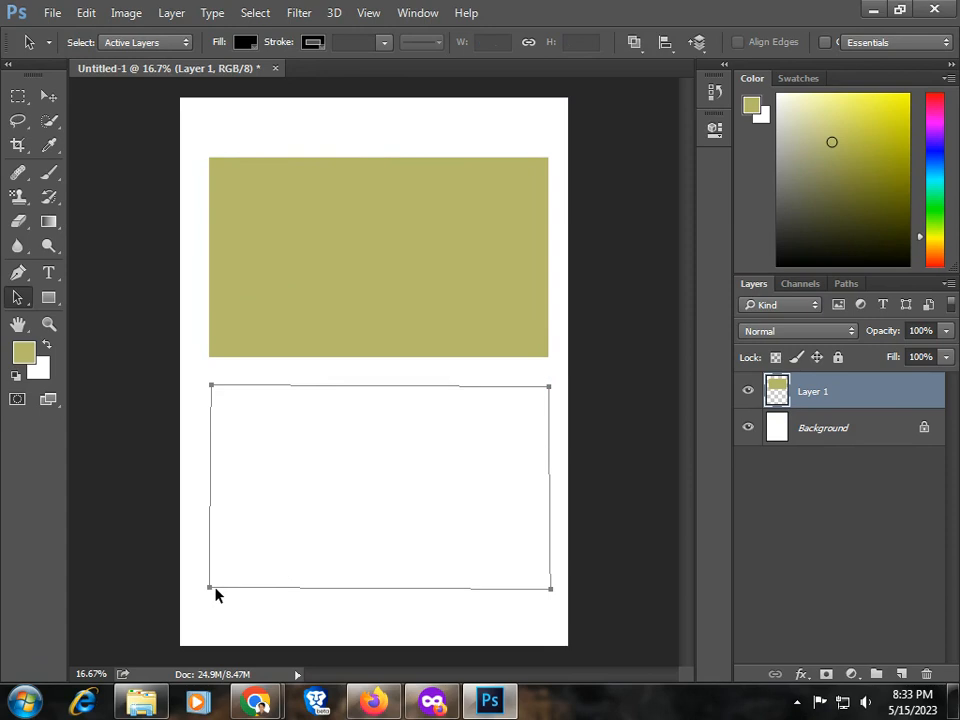
# Try moving only the path's upper-left anchor point inward to the middle of its diagonal with the Direct Selection tool, and undo the move.
pyautogui.click(17, 300)
pyautogui.click(60, 312)
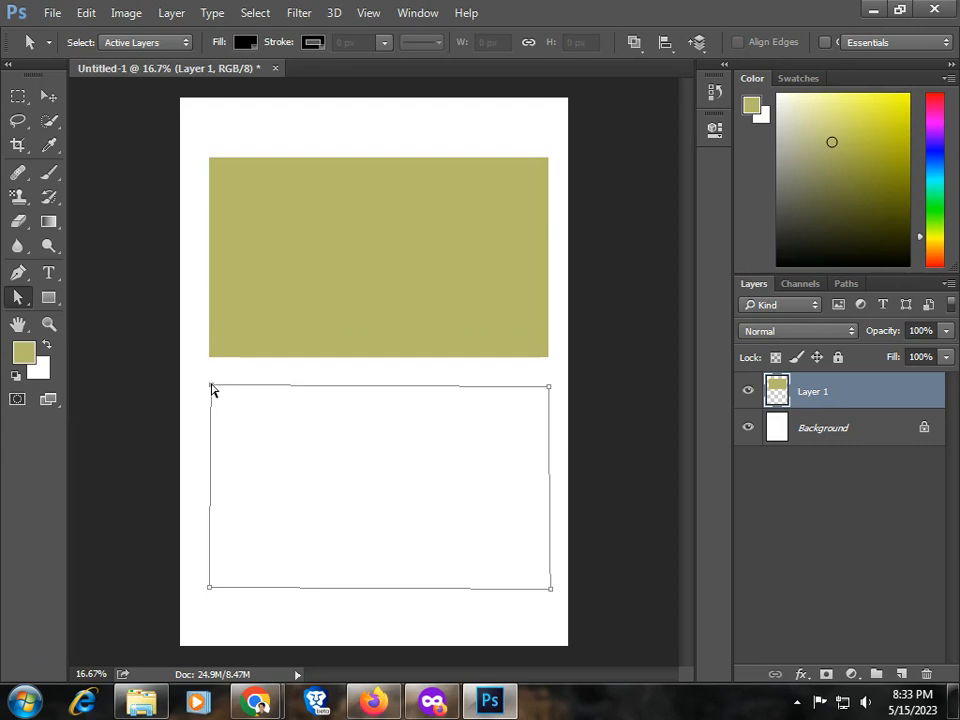
pyautogui.moveTo(211, 386)
pyautogui.mouseDown()
pyautogui.moveTo(340, 530)
pyautogui.moveTo(324, 506)
pyautogui.moveTo(336, 511)
pyautogui.mouseUp()
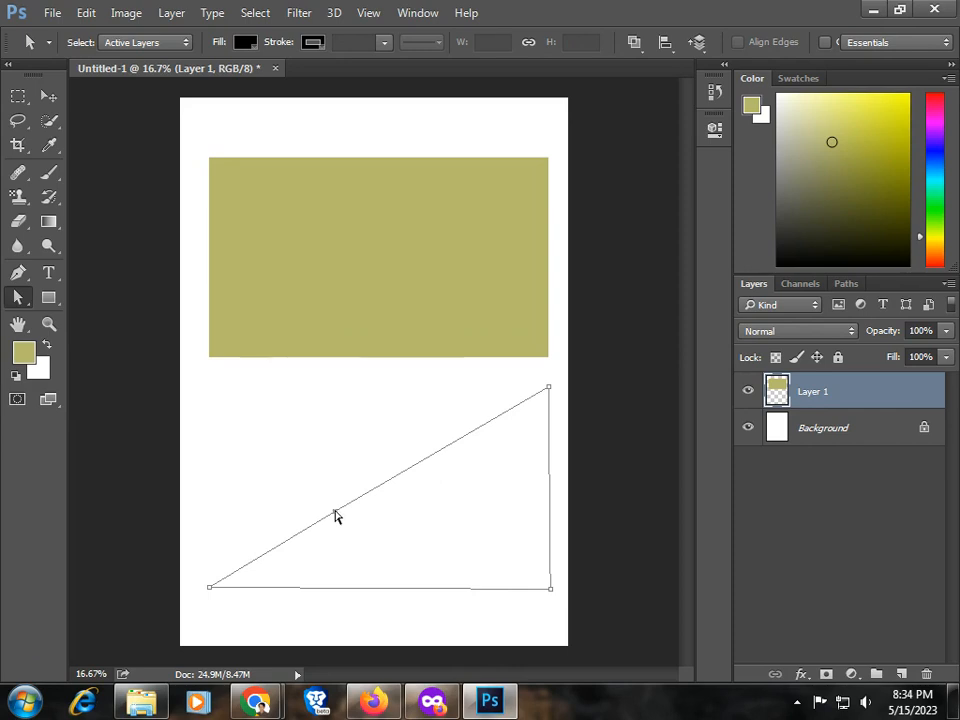
pyautogui.hotkey('ctrl', 'z')
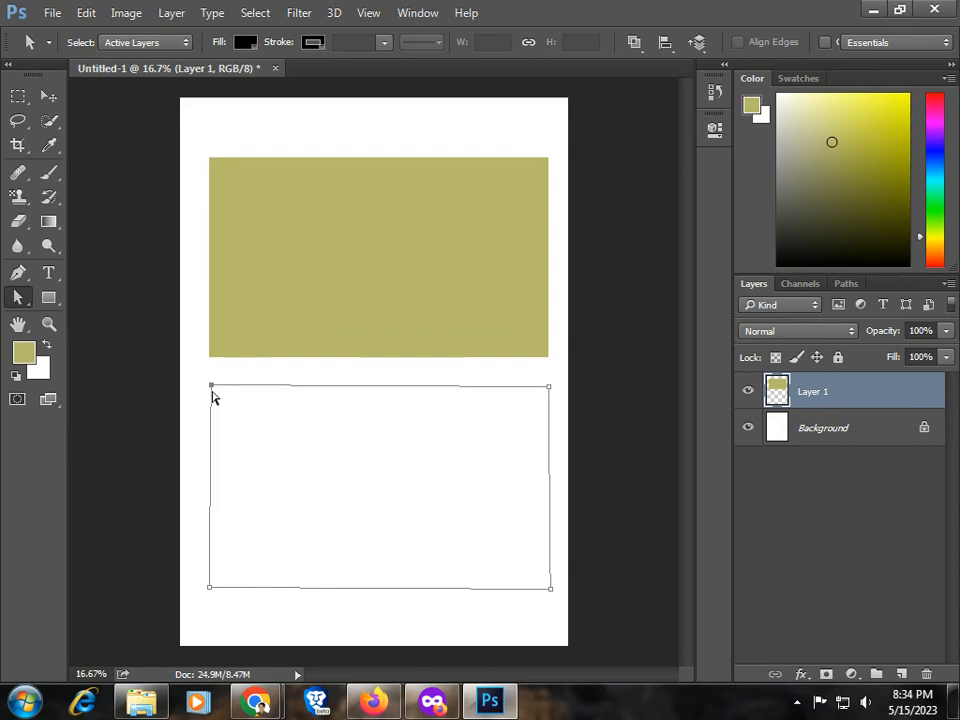
# Select the entire path with the Path Selection tool and shift it slightly lower below the olive rectangle.
pyautogui.keyDown('ctrl'); pyautogui.click(210, 587); pyautogui.keyUp('ctrl')
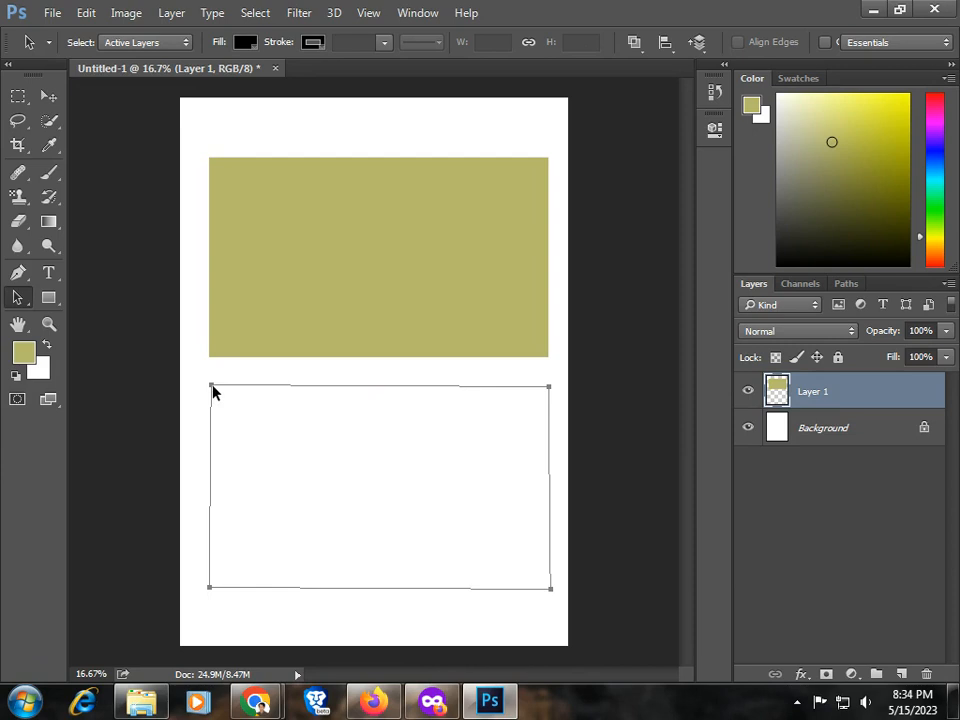
pyautogui.moveTo(212, 391)
pyautogui.mouseDown()
pyautogui.moveTo(227, 402)
pyautogui.moveTo(218, 400)
pyautogui.mouseUp()
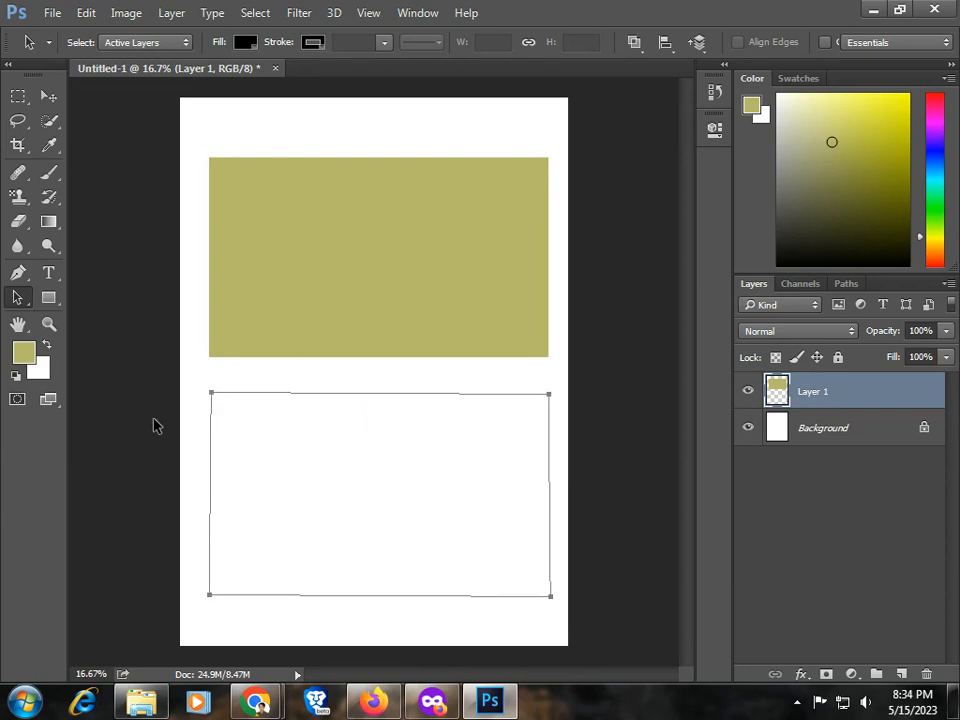
pyautogui.click(153, 426)
pyautogui.click(211, 397)
pyautogui.click(209, 601)
pyautogui.click(212, 395)
# Select both left anchor points of the path with the Direct Selection tool and move them together upward to the page's left edge.
pyautogui.click(16, 299)
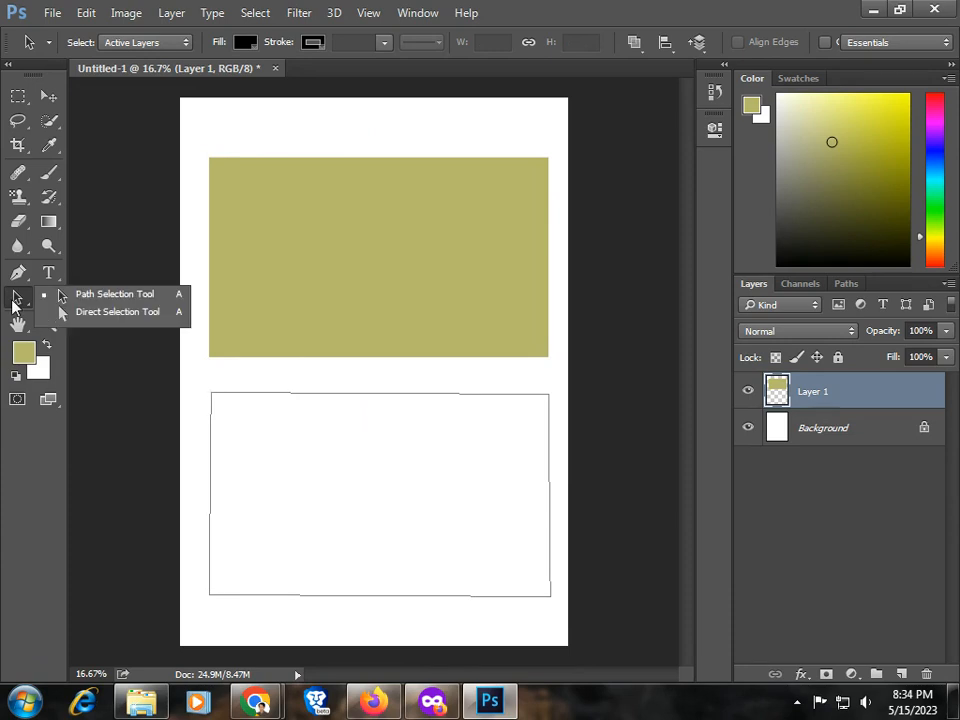
pyautogui.click(62, 312)
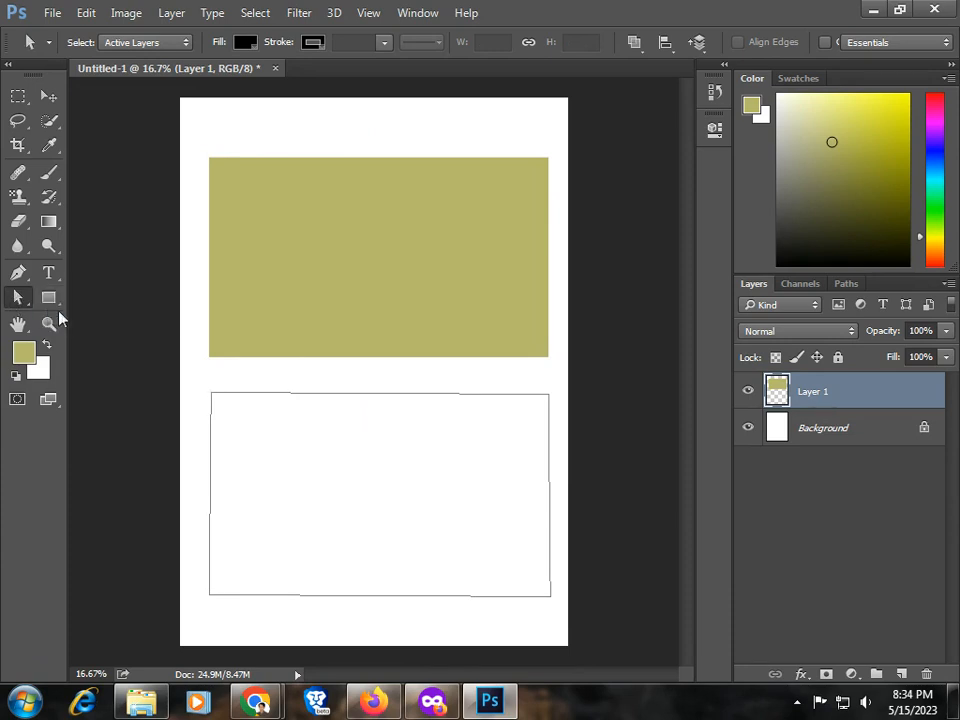
pyautogui.click(211, 395)
pyautogui.moveTo(211, 596); pyautogui.dragTo(184, 424)
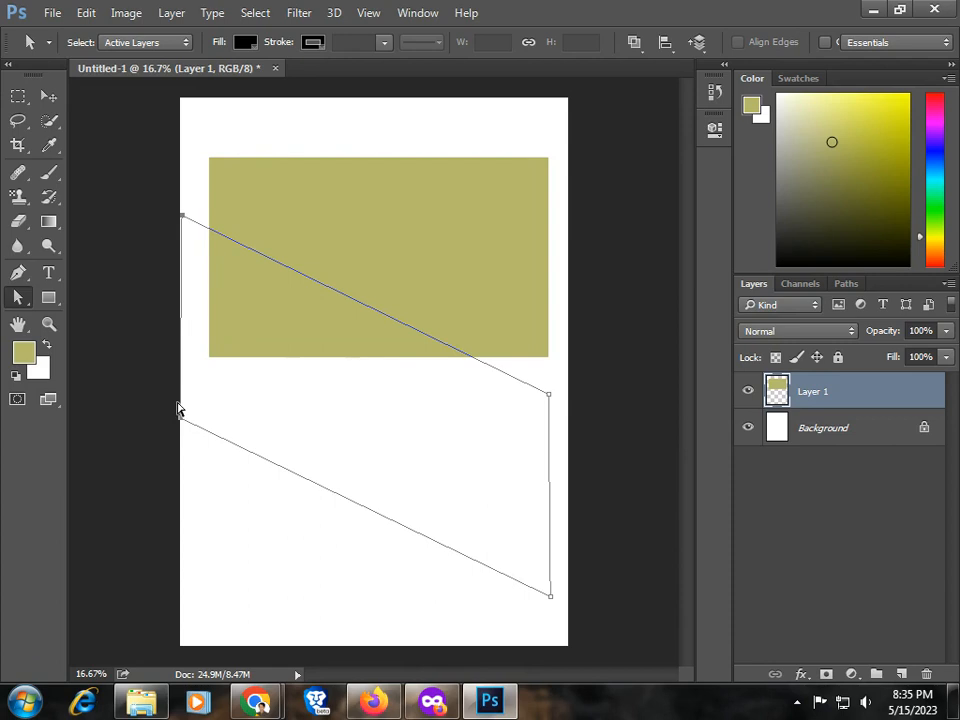
# Move the path's lower-right anchor point to the page's bottom-right corner and align its other anchor points with the page's side edges using Direct Selection.
pyautogui.click(17, 302)
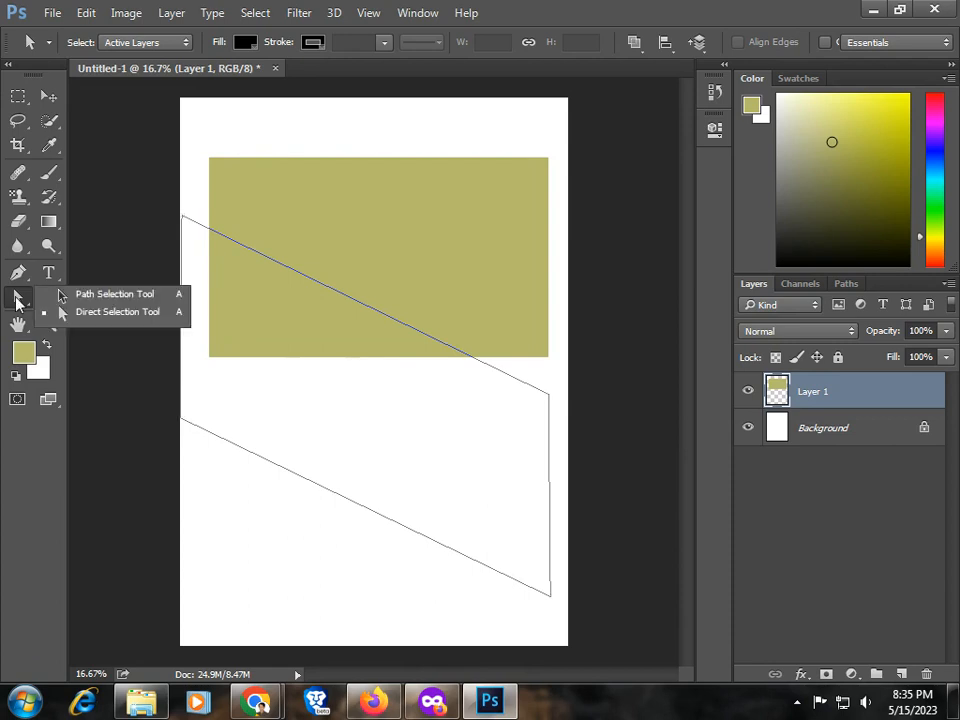
pyautogui.click(80, 314)
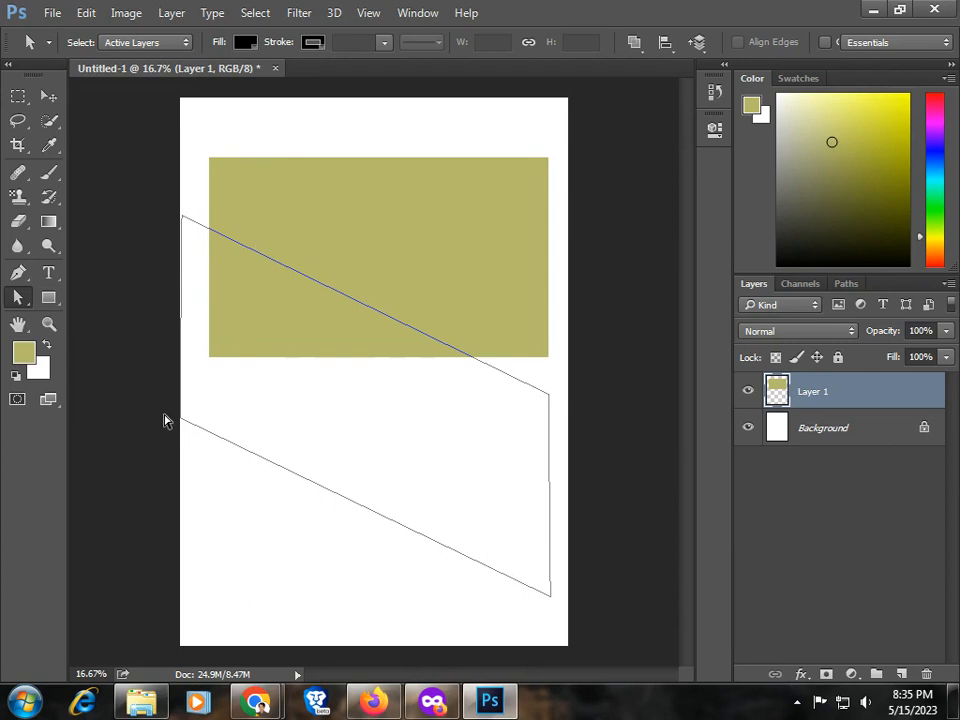
pyautogui.click(550, 598)
pyautogui.moveTo(551, 601); pyautogui.dragTo(567, 648)
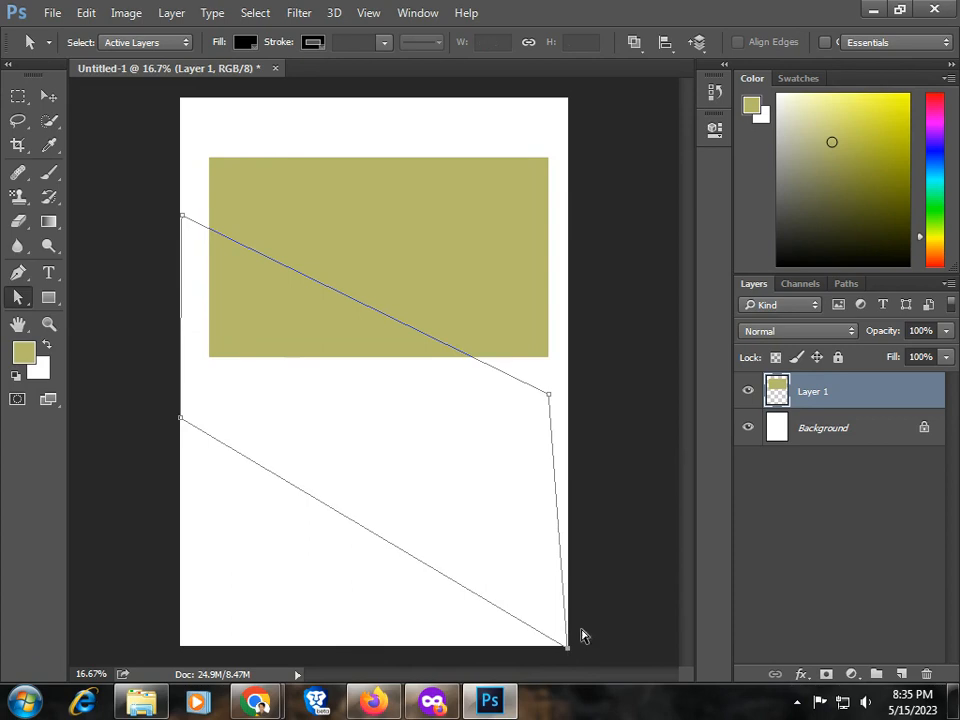
pyautogui.moveTo(546, 401); pyautogui.dragTo(569, 398)
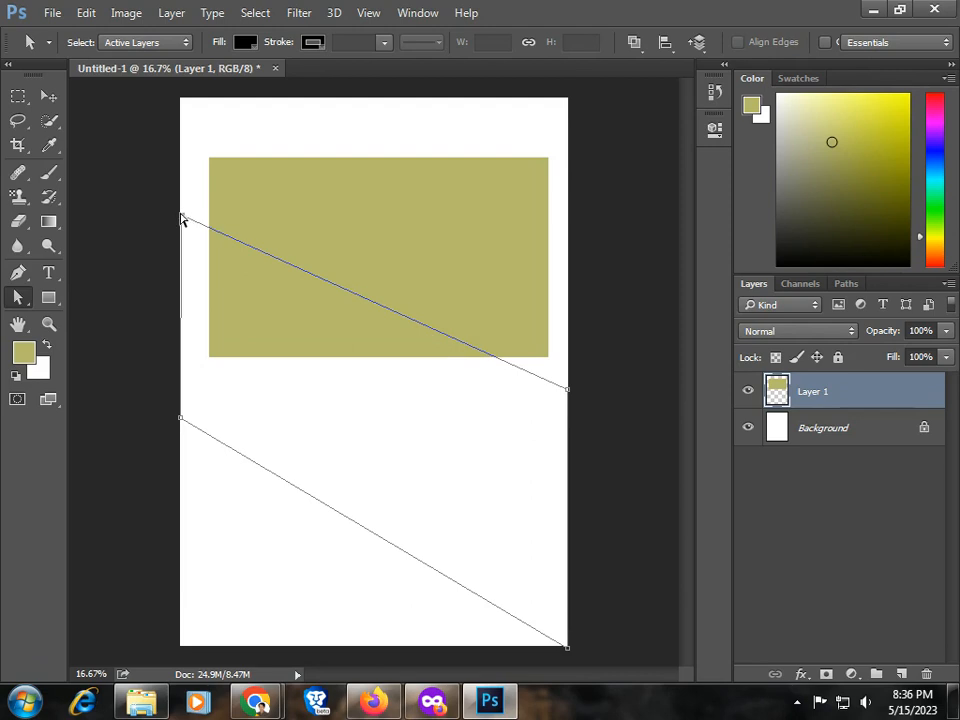
pyautogui.moveTo(181, 217); pyautogui.dragTo(178, 216)
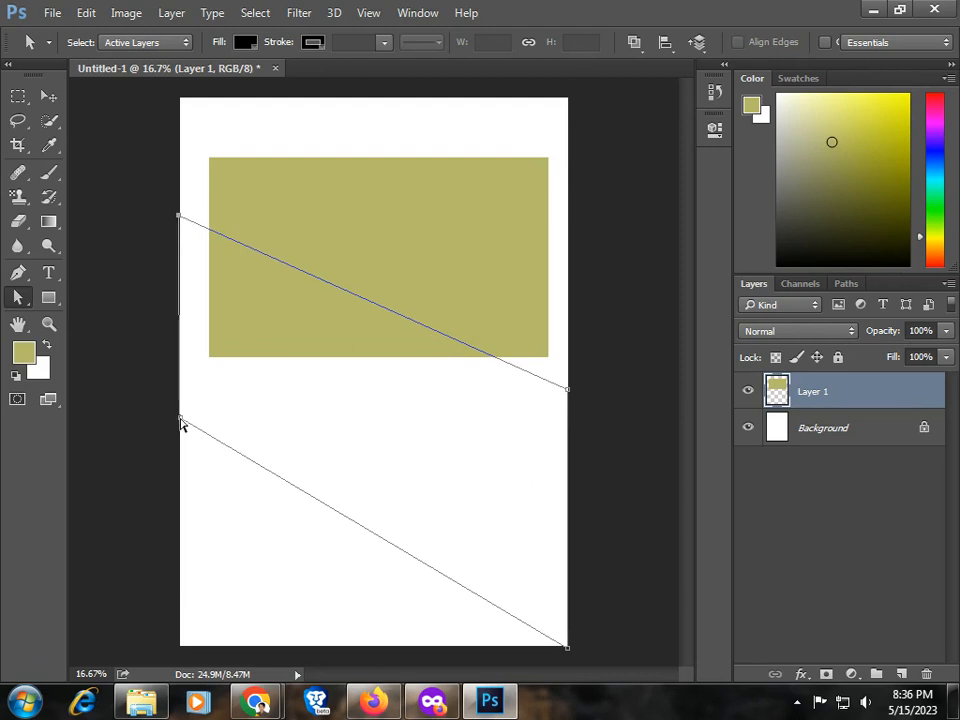
pyautogui.moveTo(180, 419); pyautogui.dragTo(181, 418)
# Try filling Layer 1 with the olive foreground color, and undo the fill.
pyautogui.hotkey('alt', 'BackSpace')
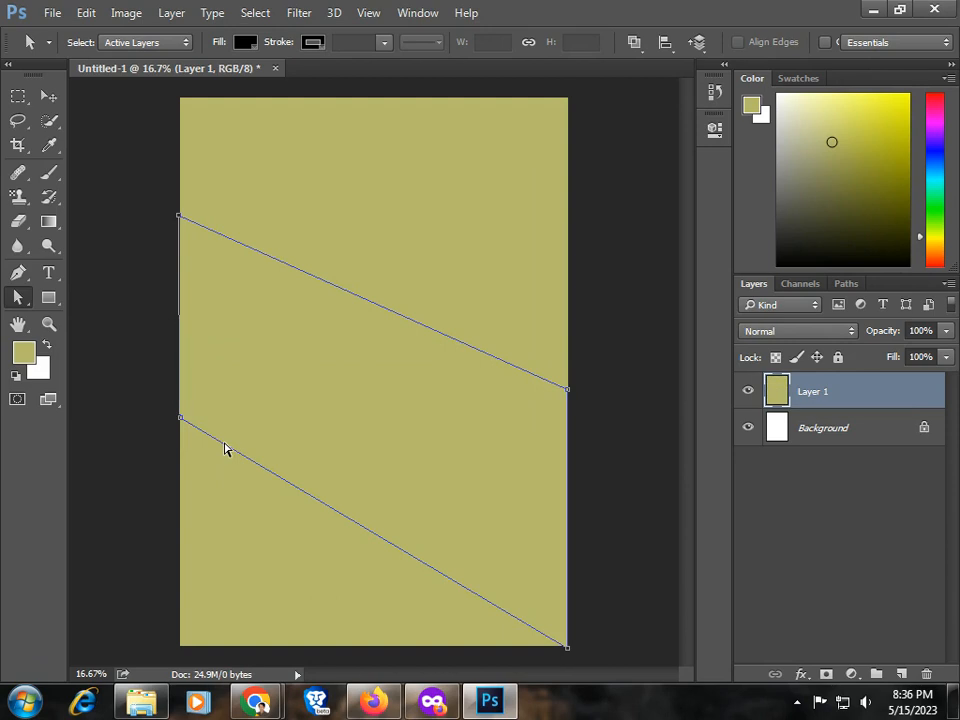
pyautogui.hotkey('ctrl', 'z')
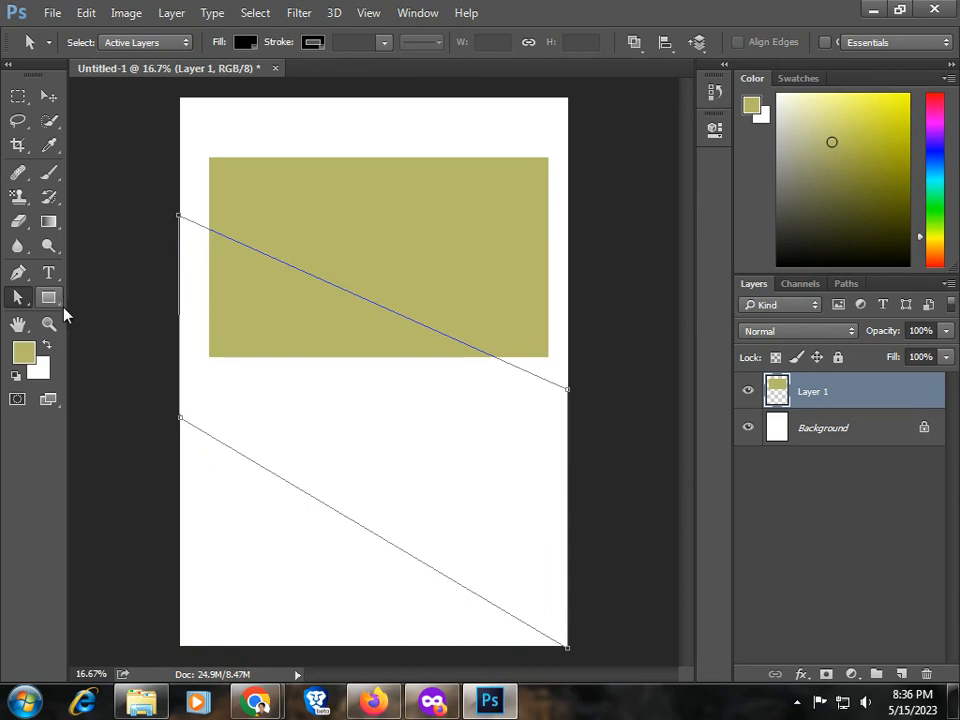
# Switch back to the standard Pen tool.
pyautogui.click(16, 275)
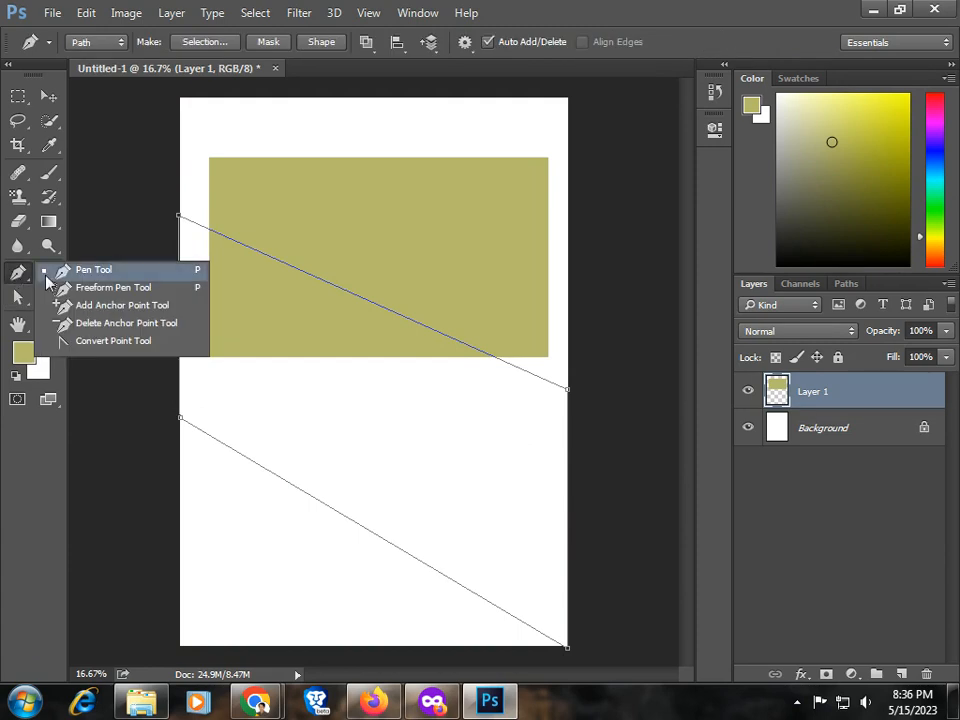
pyautogui.click(46, 275)
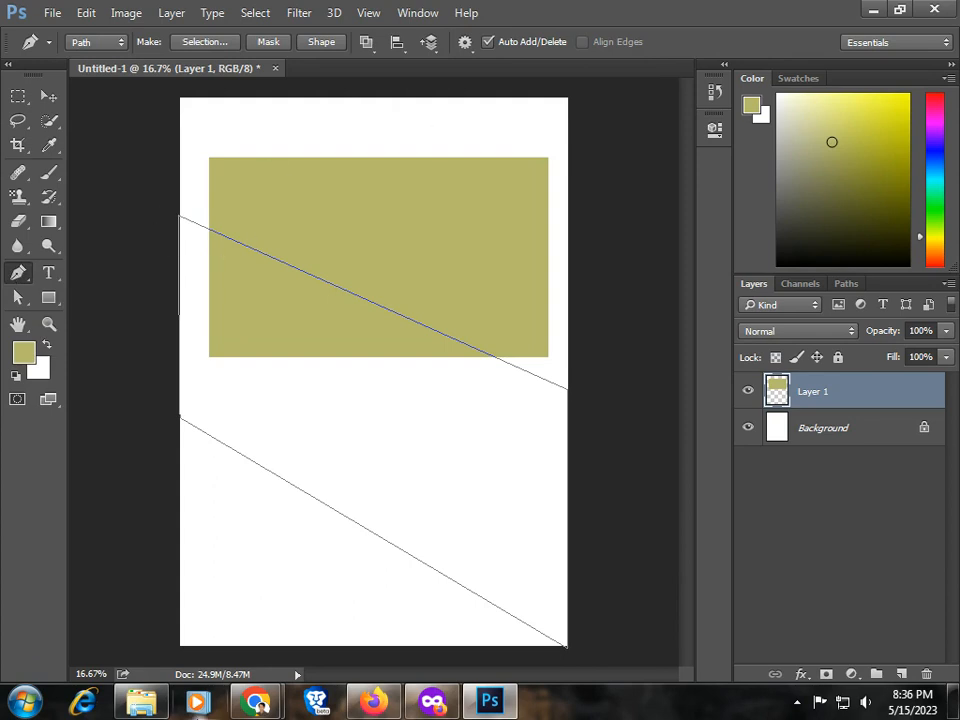
pyautogui.moveTo(258, 705)
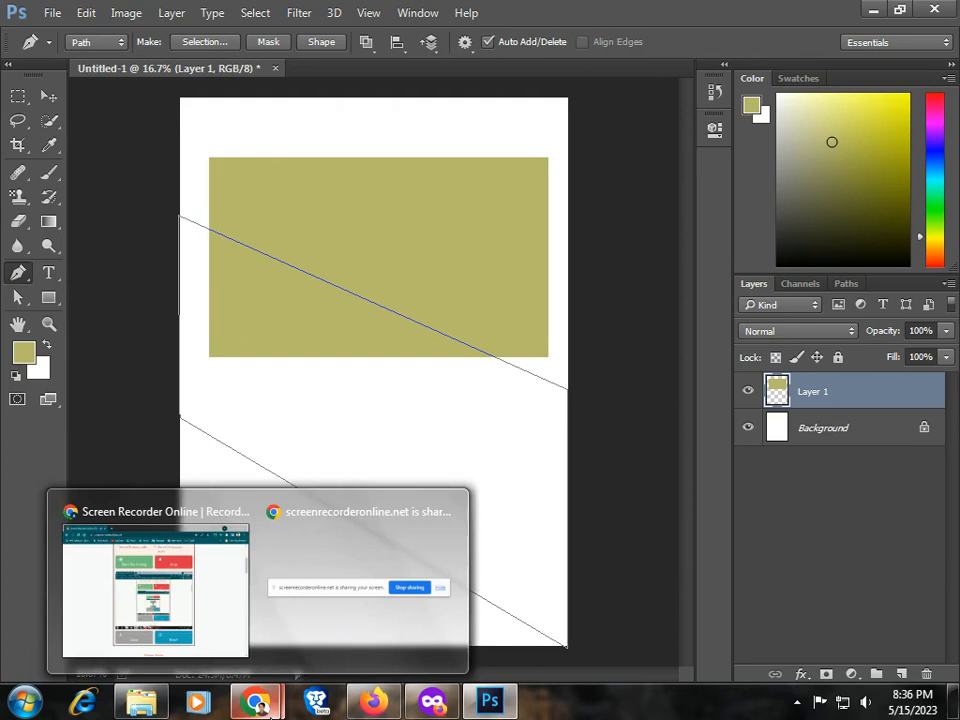